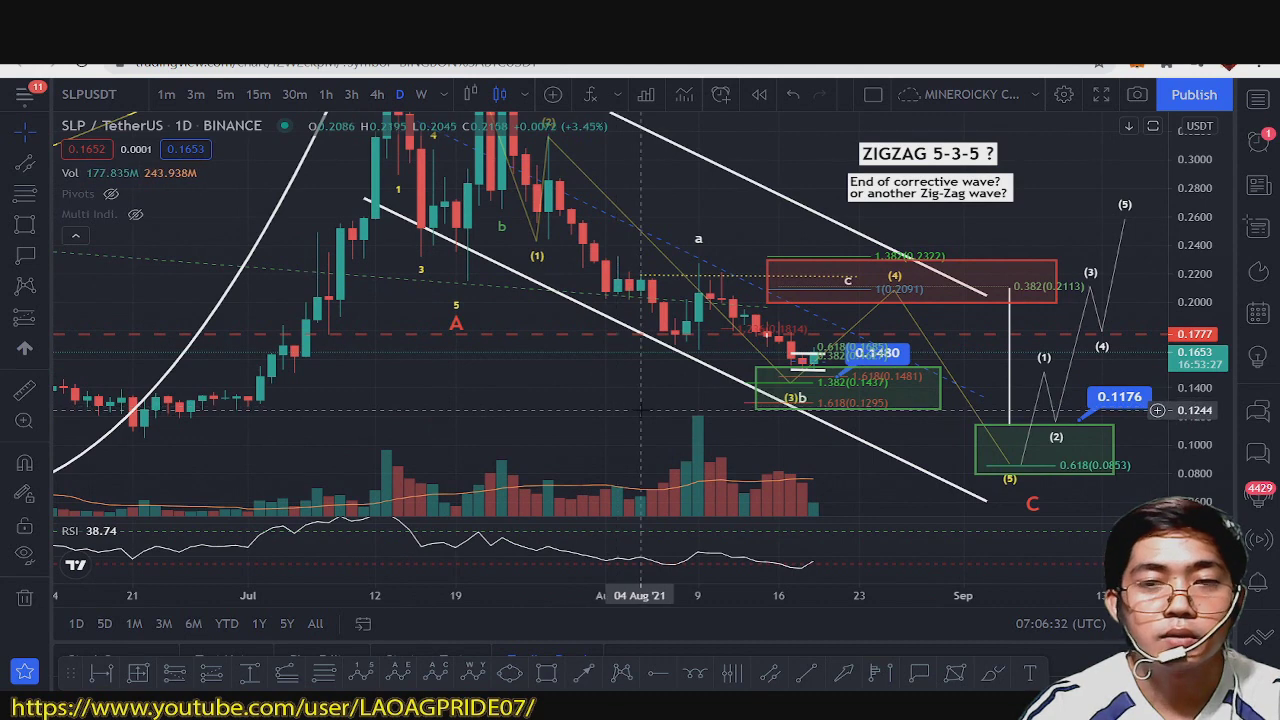
- Examine the SLP/USDT daily wave chart, its published ZIGZAG 5-3-5 snapshot, and the captured post listing the wave 3, 4 and 5 targets
scroll(638, 409, "up", 1)
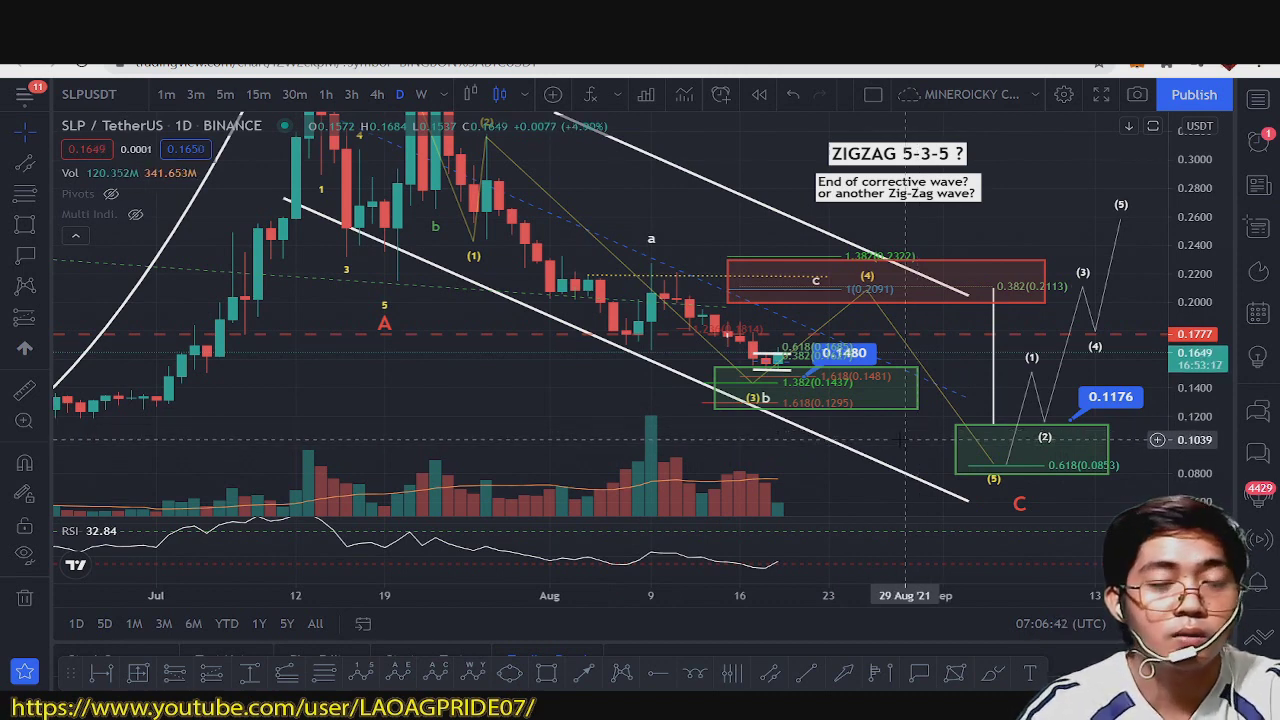
scroll(905, 437, "up", 2)
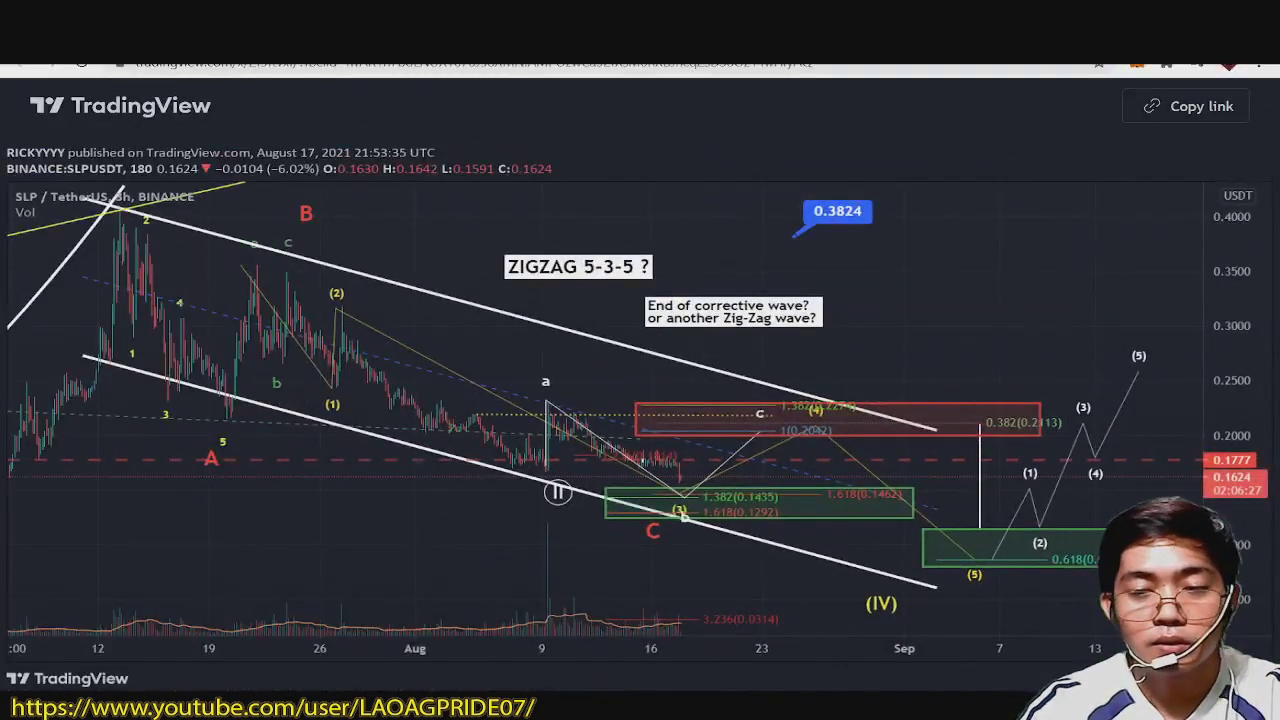
key("alt+Tab")
key("super")
key("super")
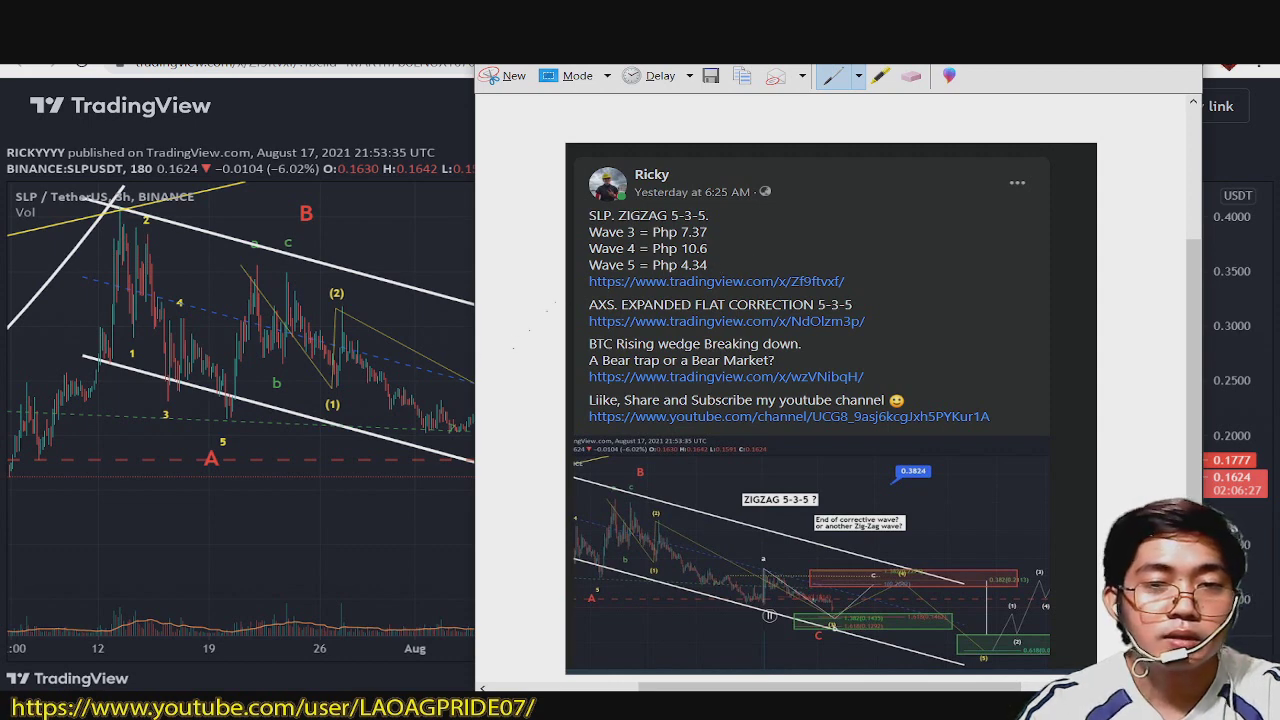
left_click(424, 440)
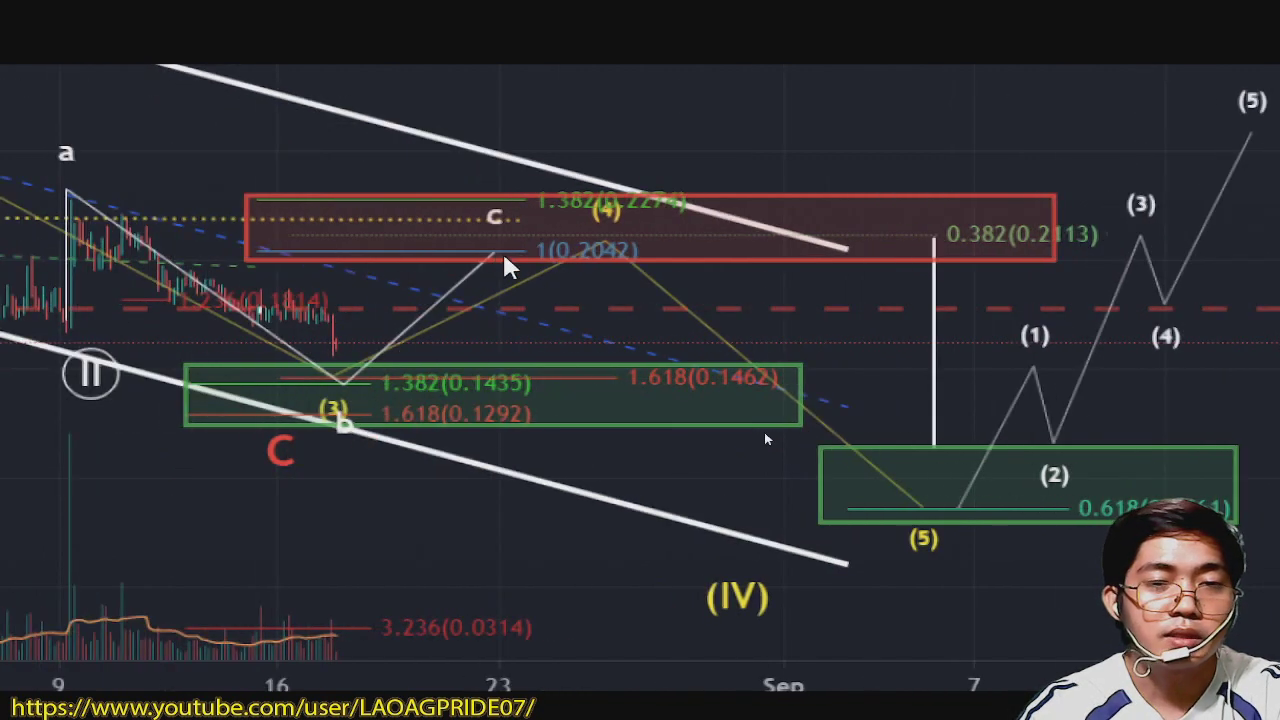
left_click_drag(504, 256, 572, 256)
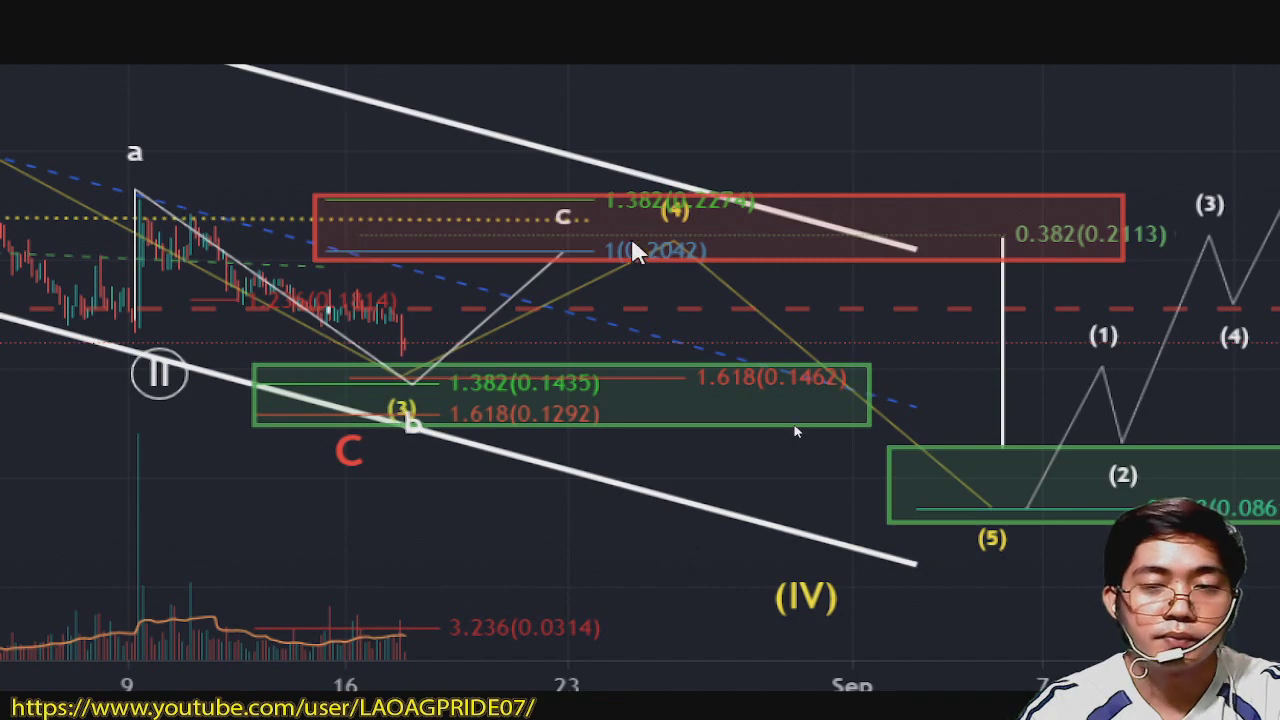
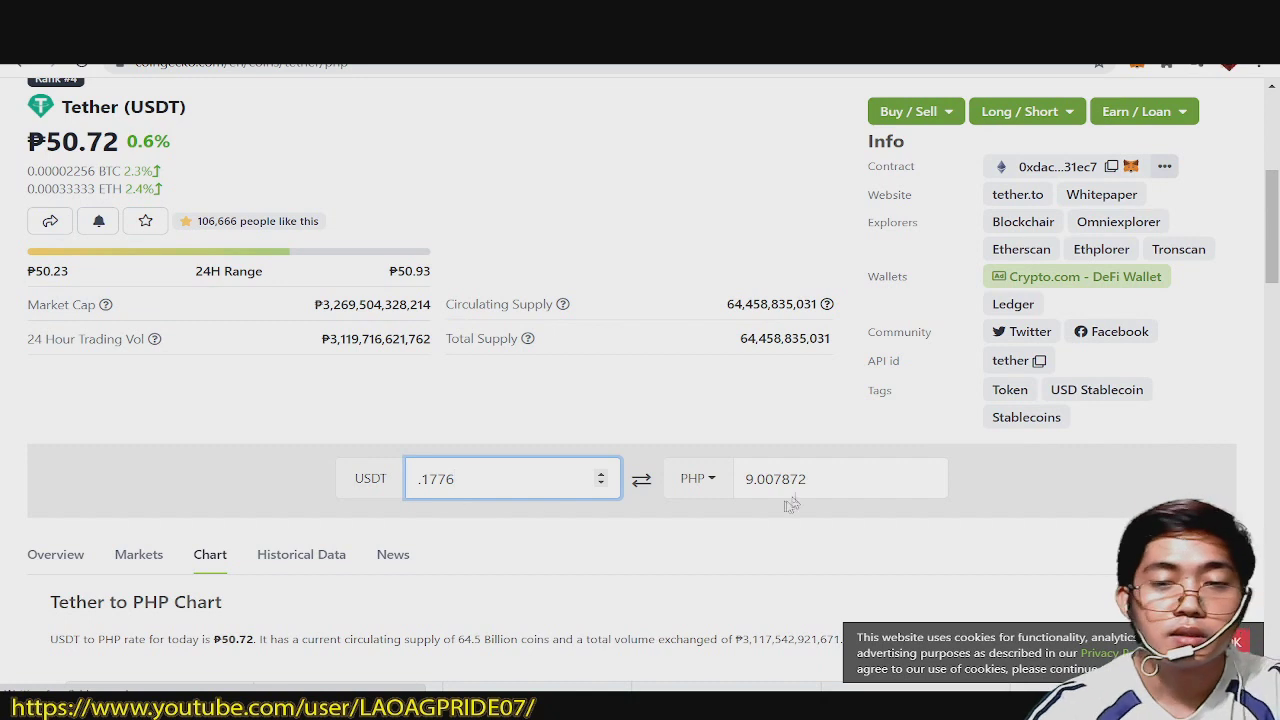
- Switch to CoinGecko to read the PHP equivalent of .1776 USDT, and check Axie World's SLP issuance chart
left_click_drag(822, 479, 691, 482)
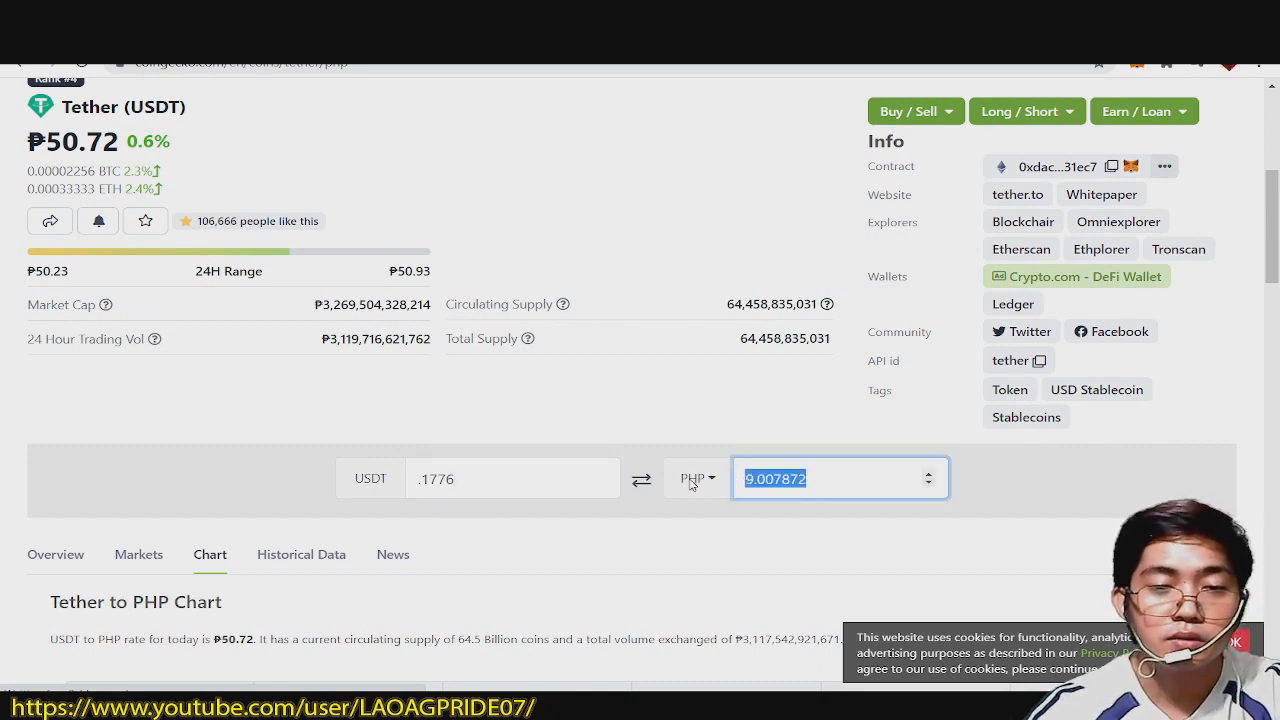
key("ctrl+Tab")
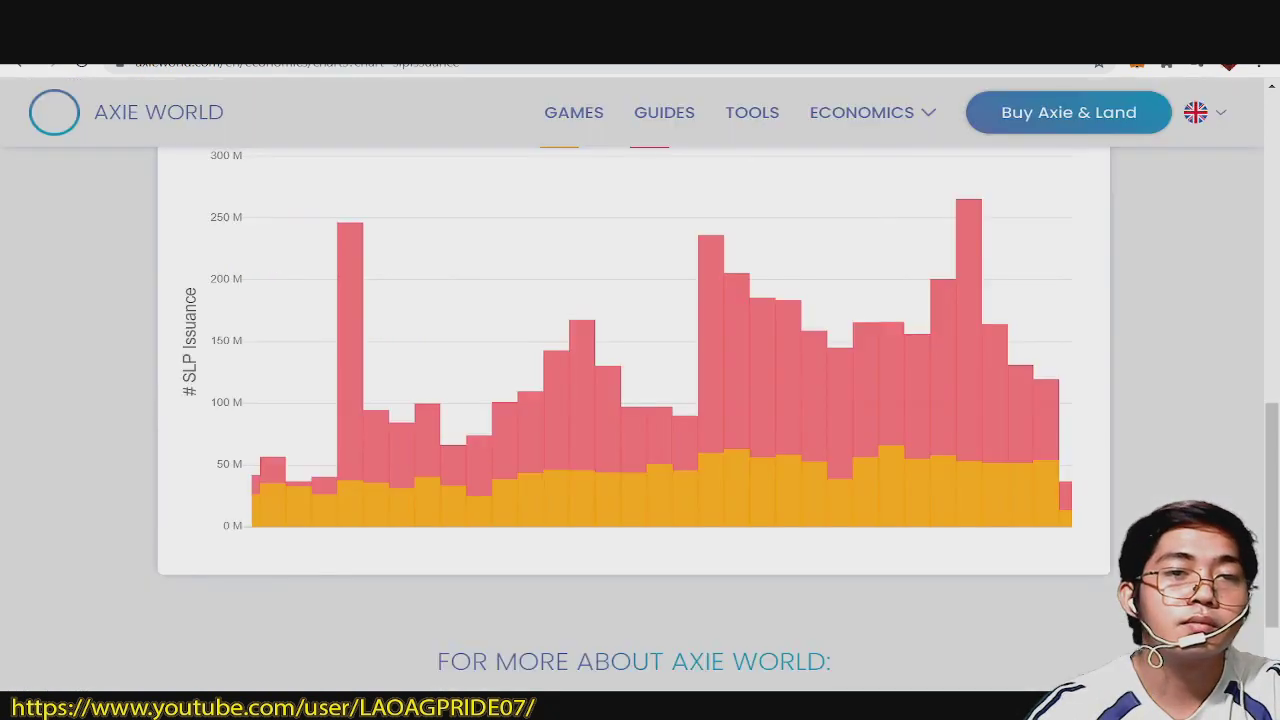
key("ctrl+Tab")
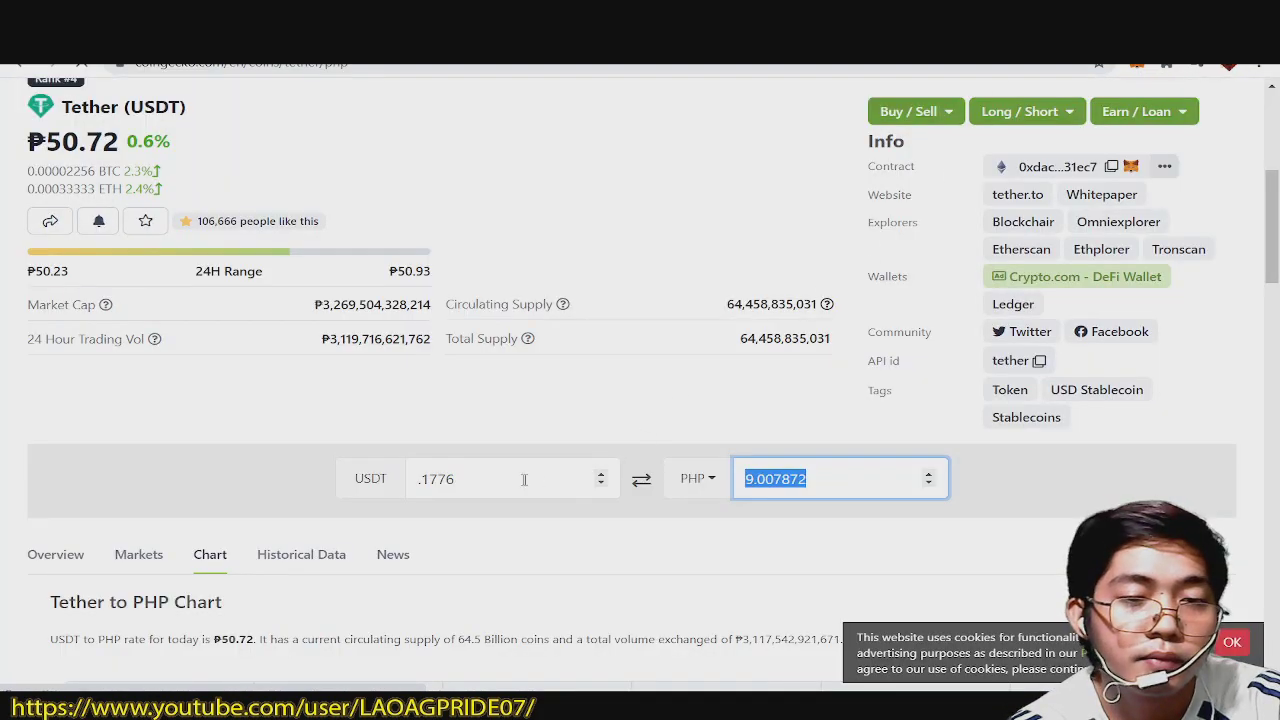
- Search CoinGecko for slp and open the Smooth Love Potion (SLP) coin page
left_click(523, 479)
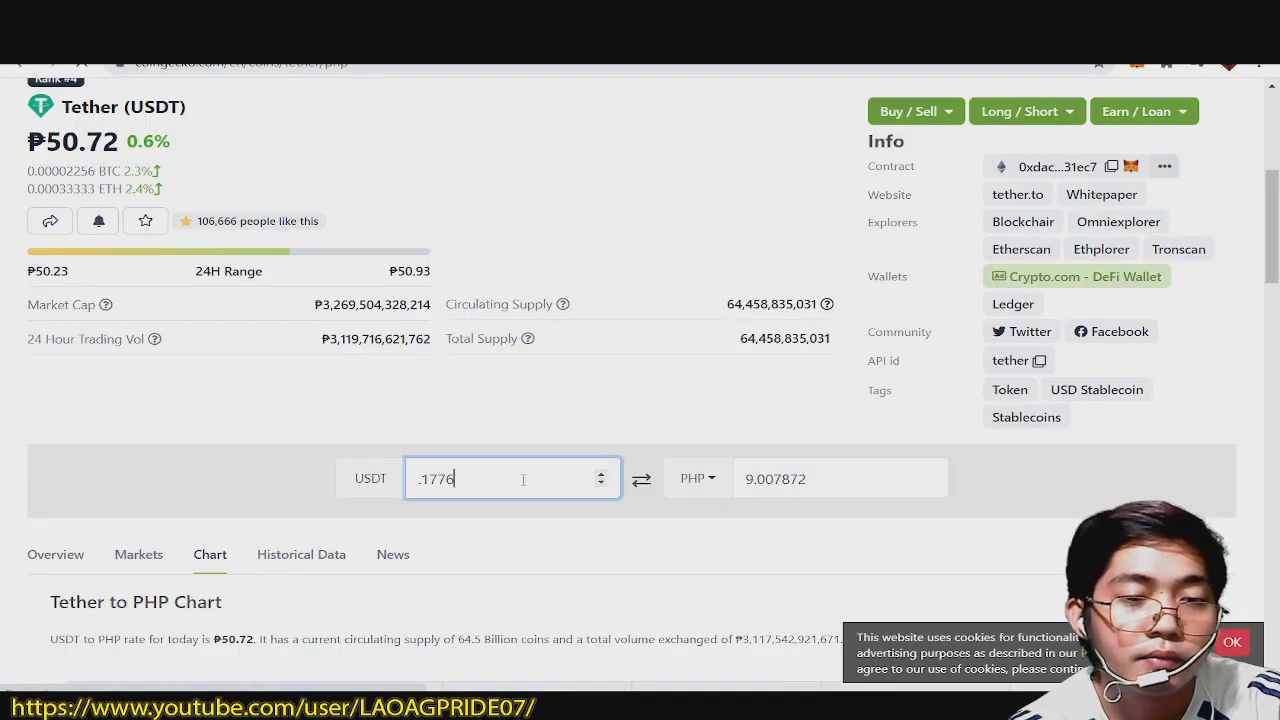
scroll(532, 554, "up", 5)
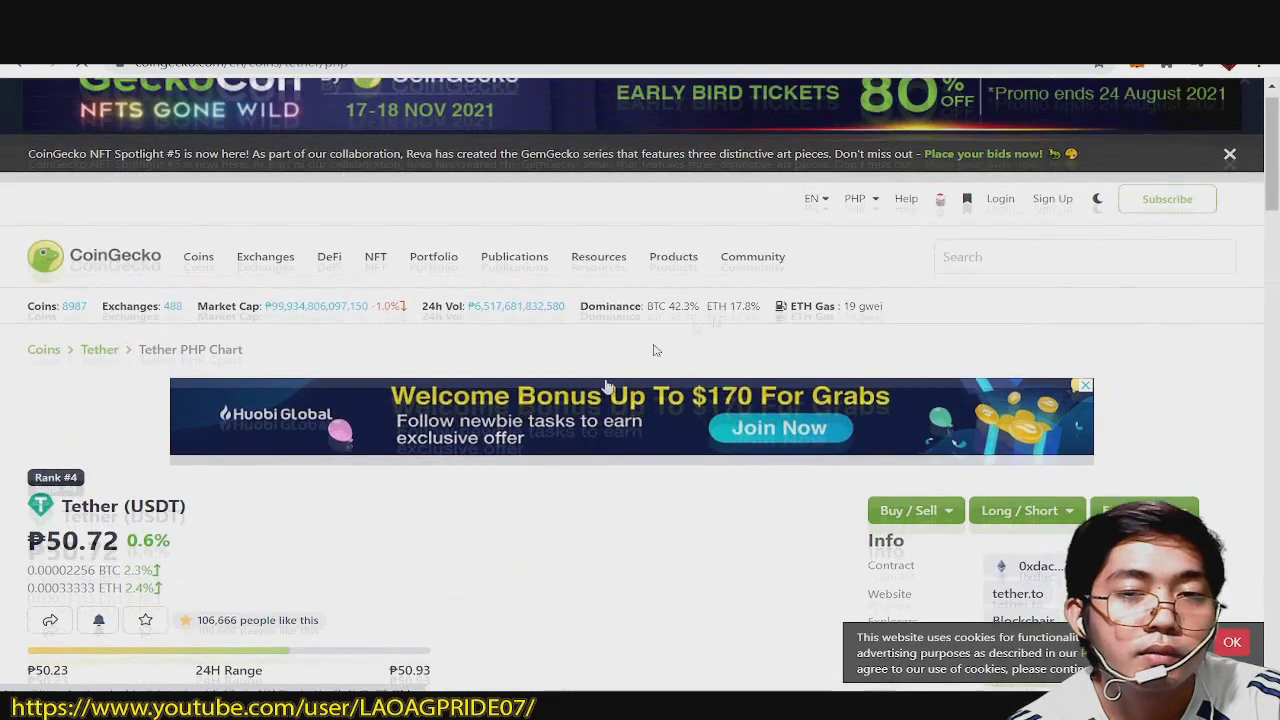
left_click(1008, 285)
type("slp")
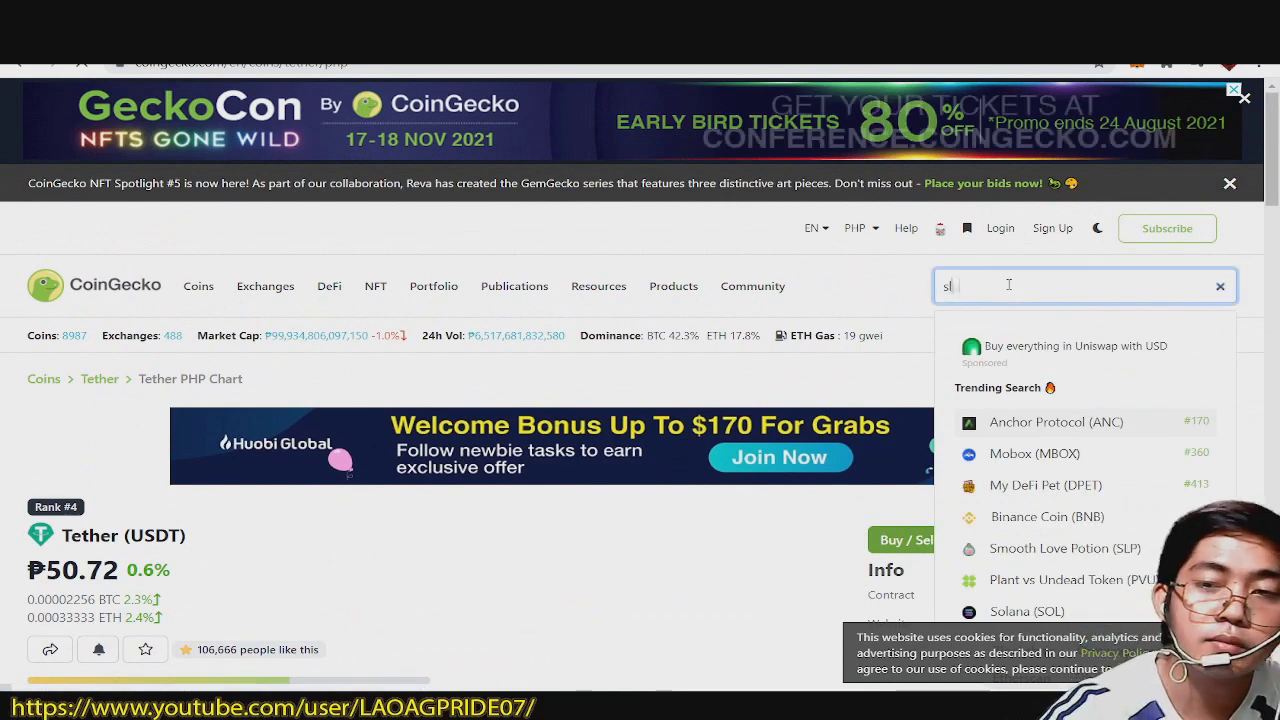
left_click(1057, 421)
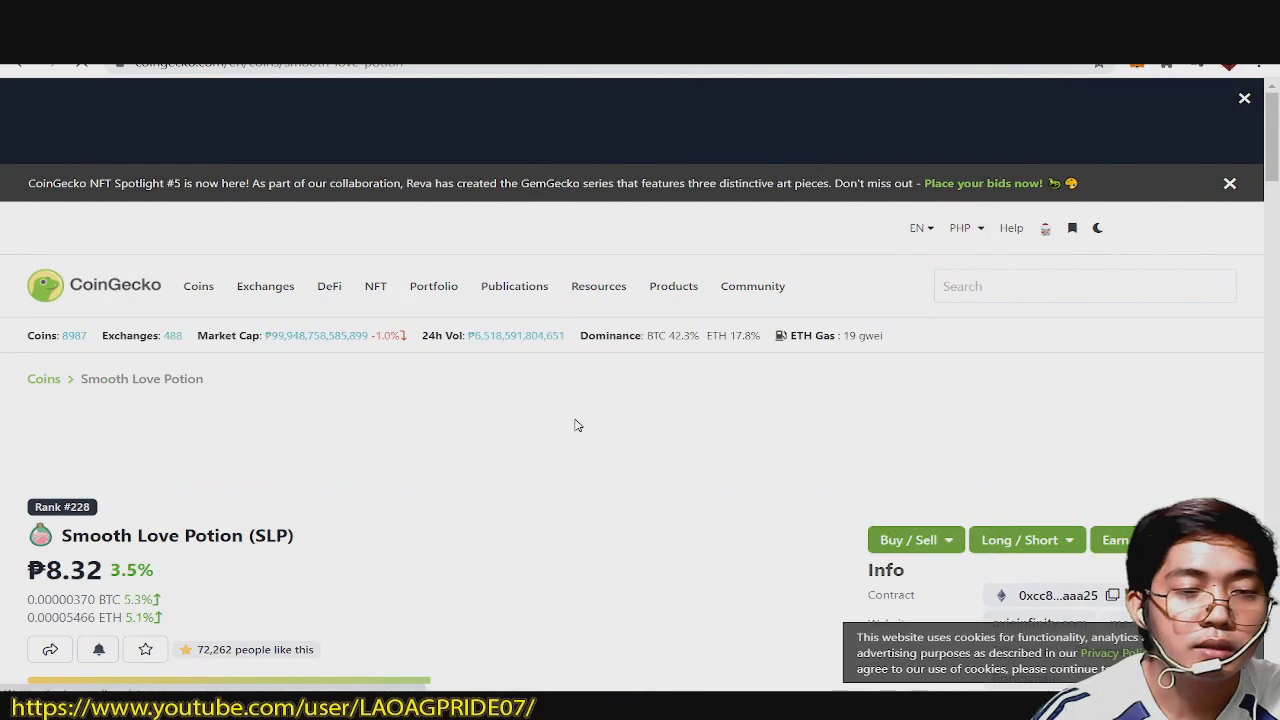
scroll(585, 418, "down", 2)
scroll(590, 413, "down", 3)
left_click(515, 491)
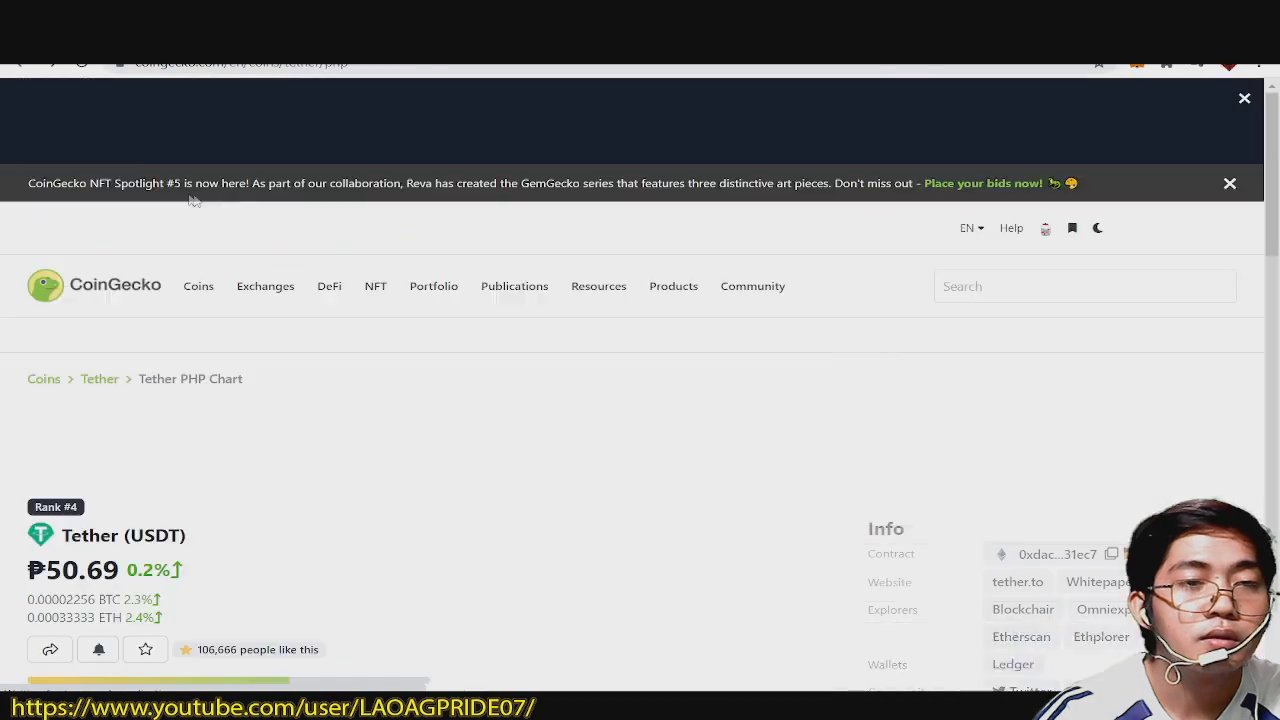
- Convert .1176 USDT to PHP on the Tether page, taking the amount from the callout beside the chart's lower green zone
type("slp")
scroll(878, 312, "down", 2)
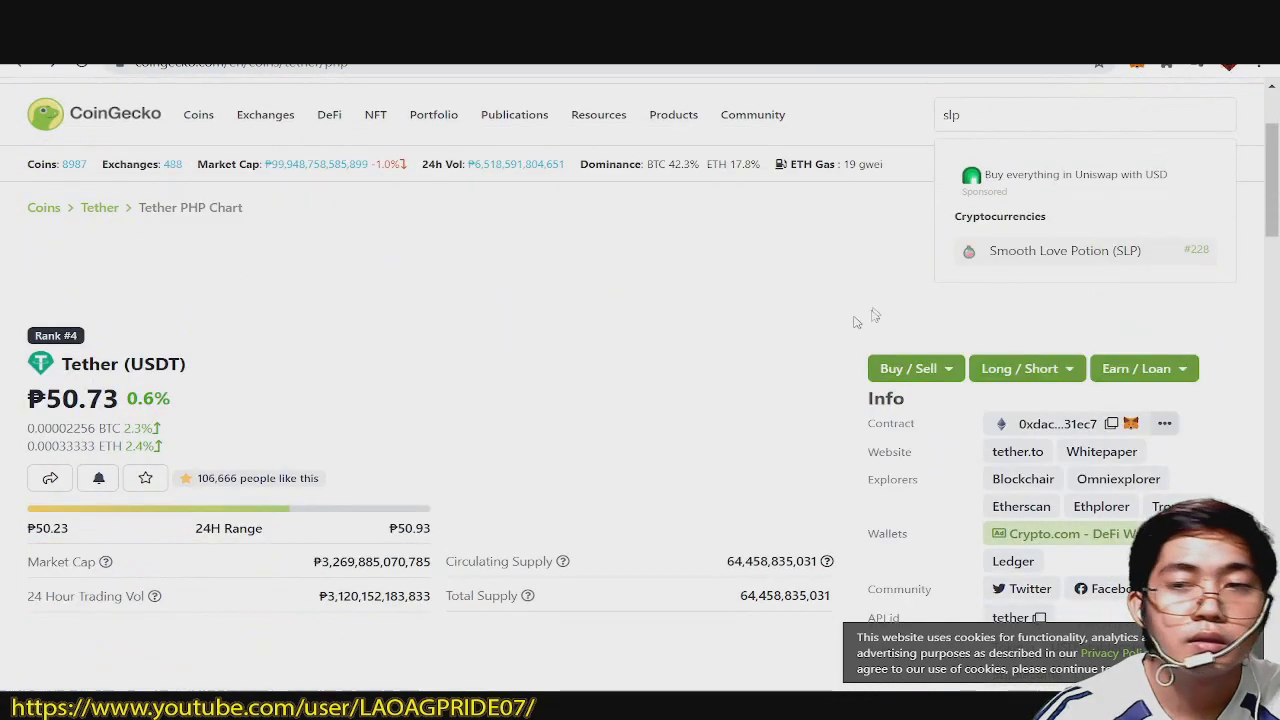
scroll(878, 312, "down", 3)
left_click(499, 464)
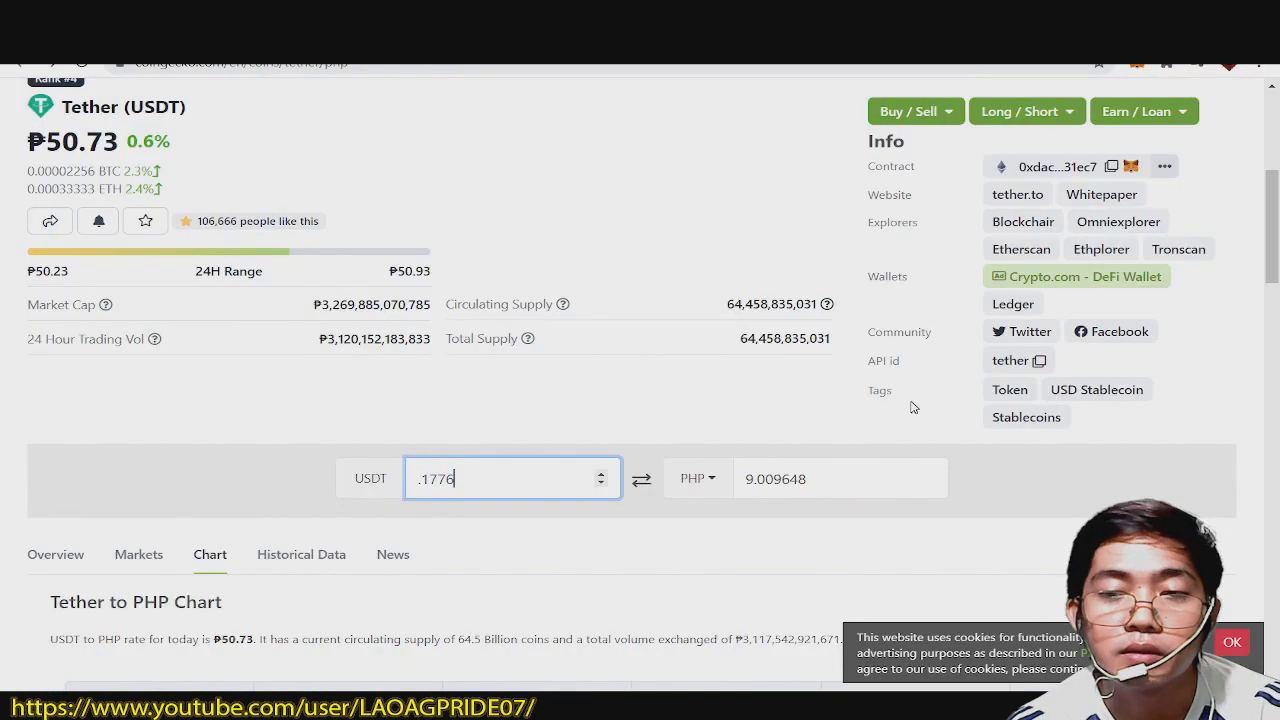
key("ctrl+a")
key("BackSpace")
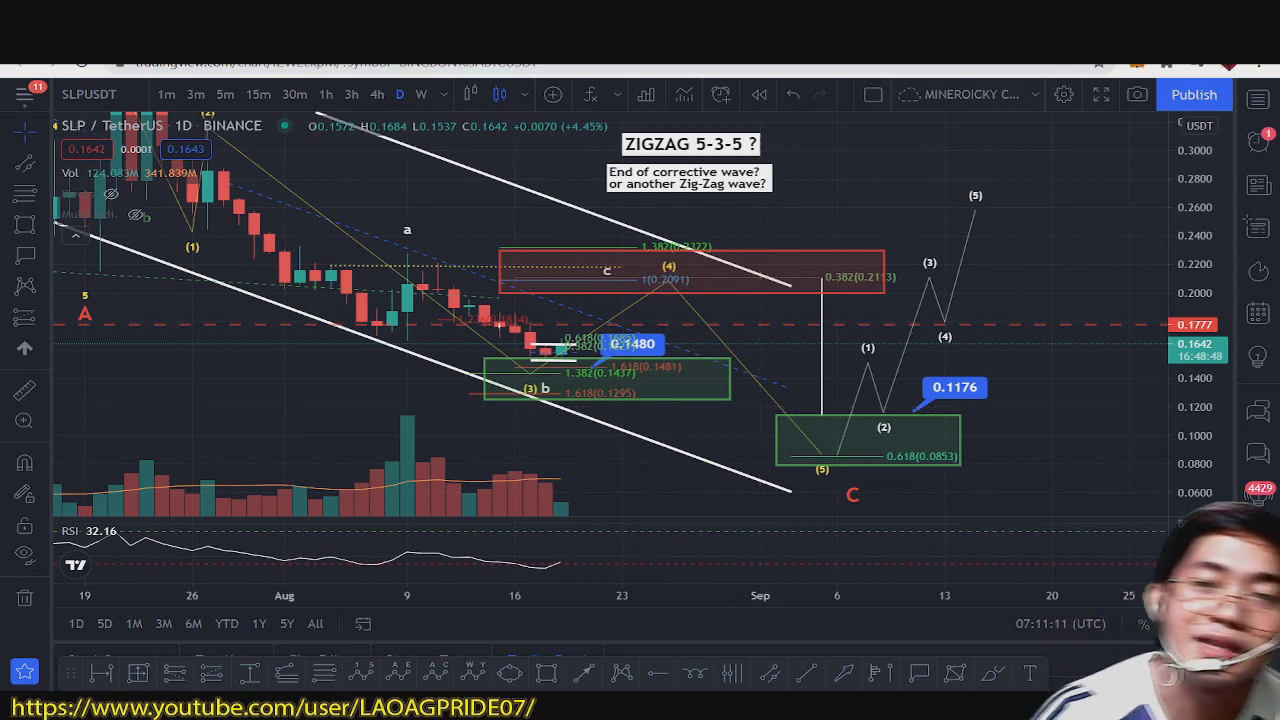
left_click(1000, 50)
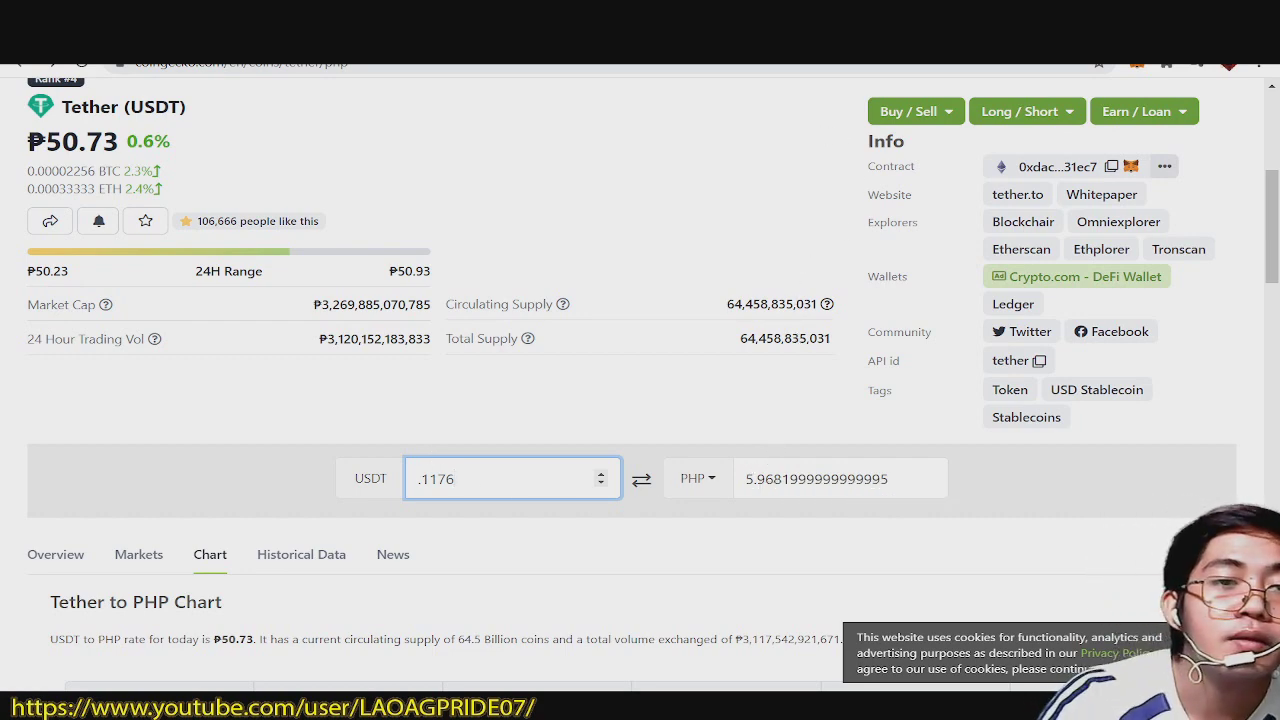
- Check the wave (5) target on the TradingView chart and convert .0859 USDT to PHP on CoinGecko
left_click(250, 40)
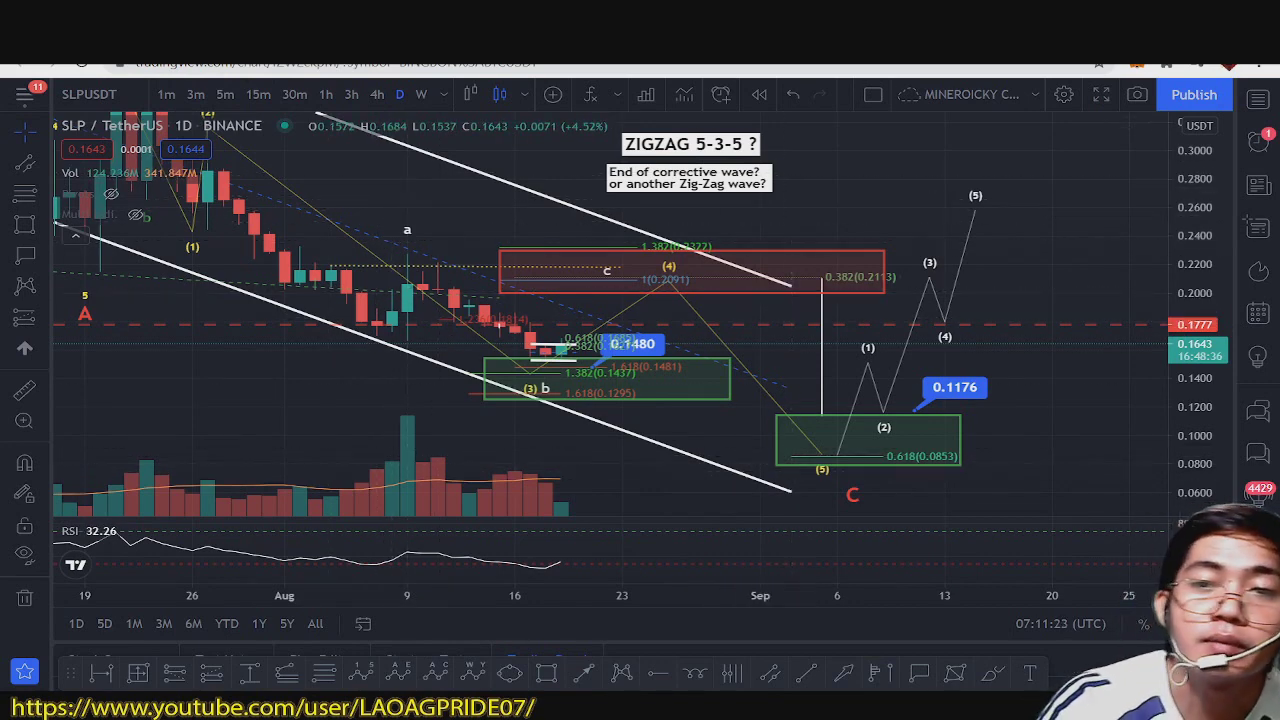
key("ctrl+Tab")
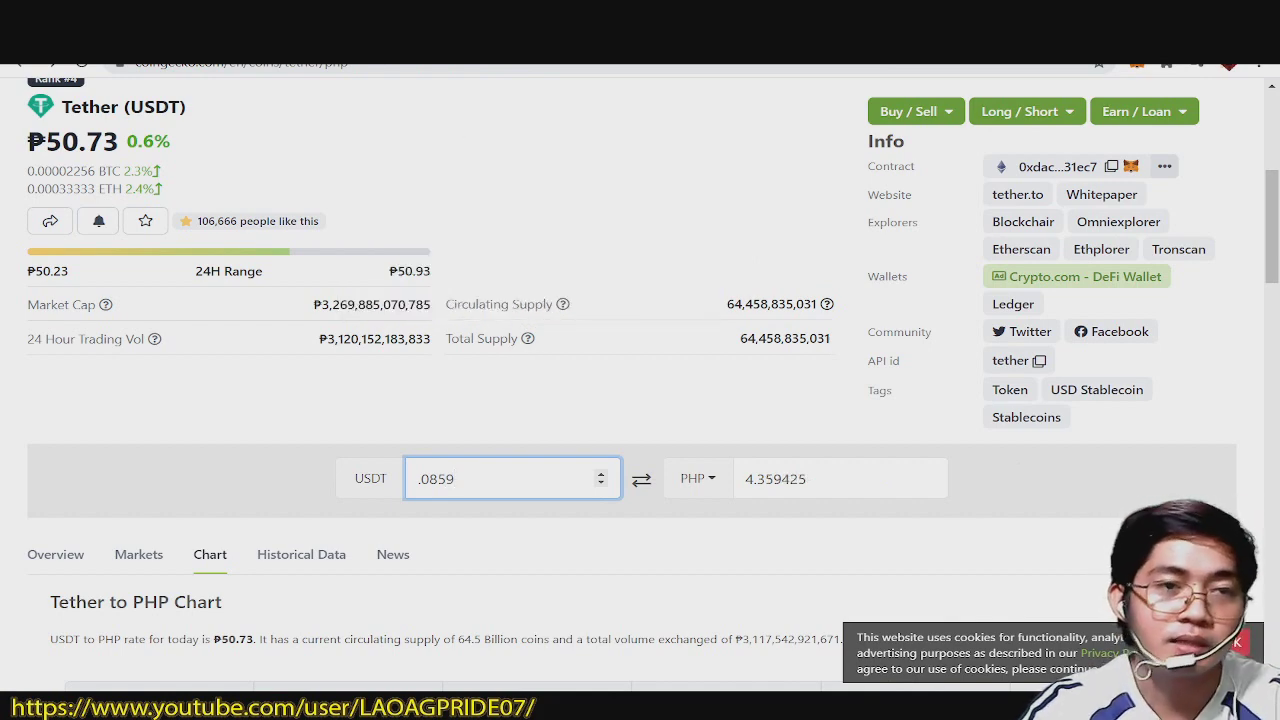
key("ctrl+Tab")
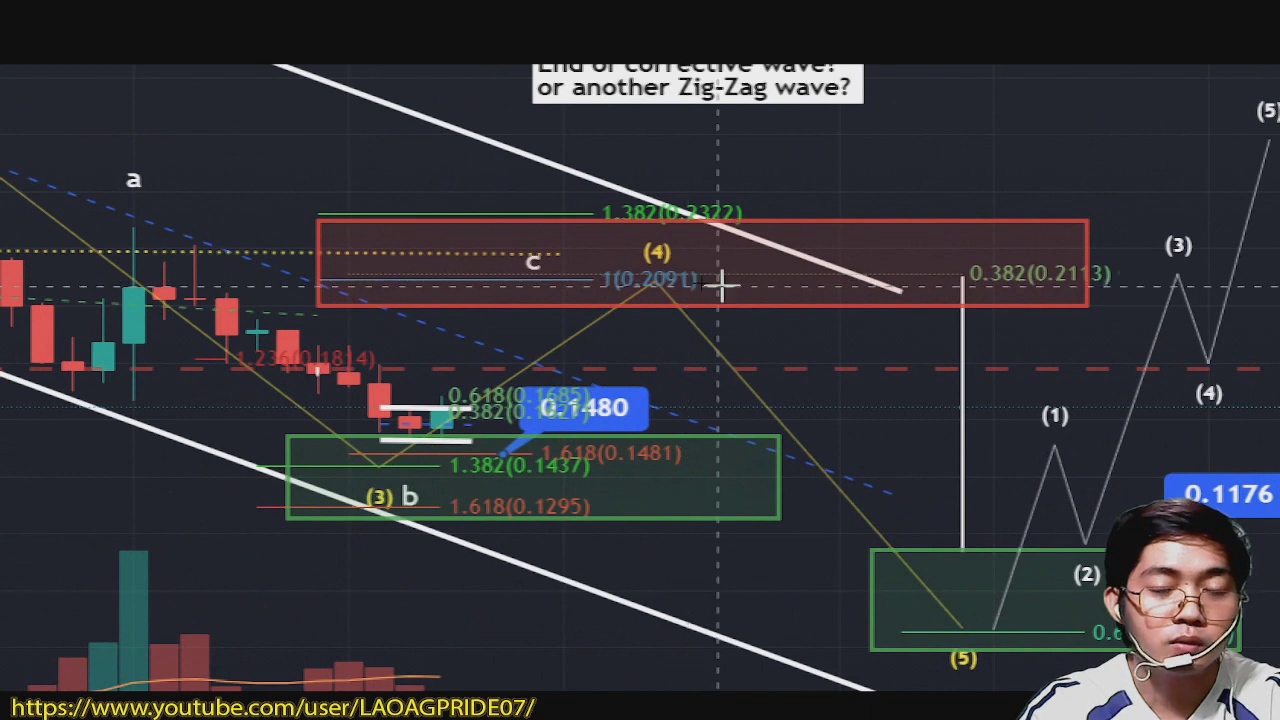
- Sketch a red freehand price path above the red resistance zone with the Brush tool, and undo the strokes
left_click(703, 221)
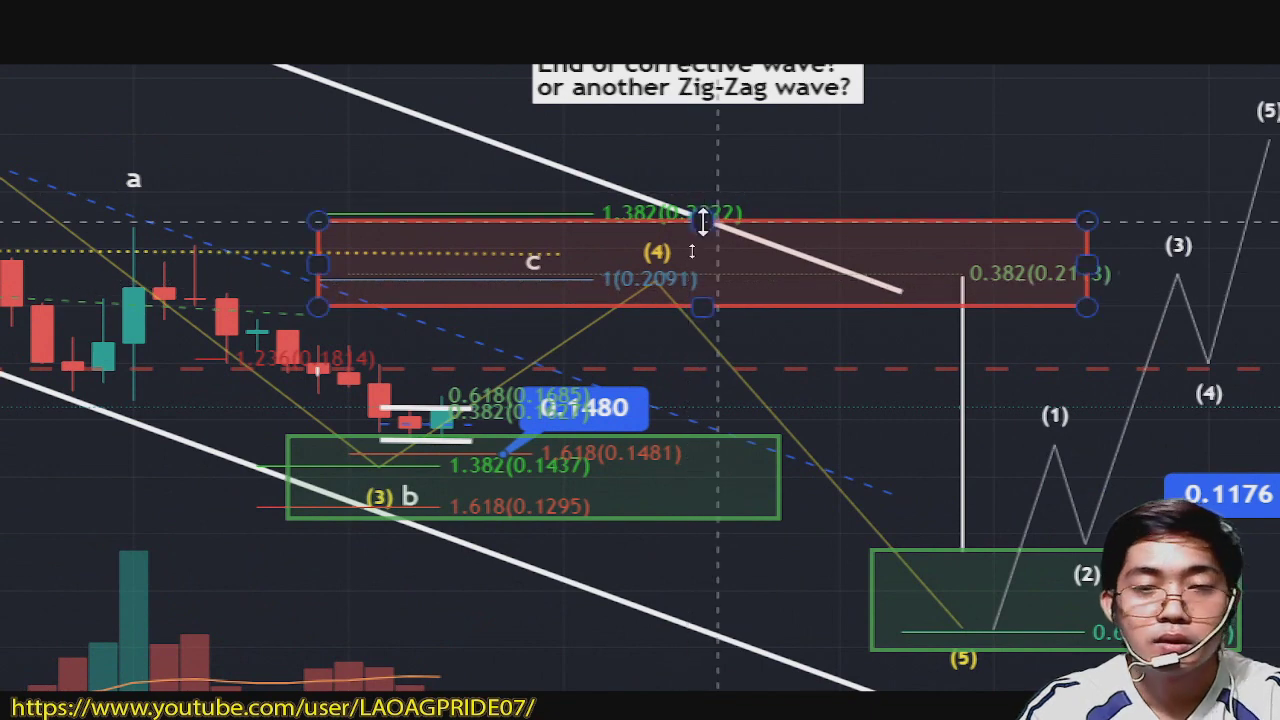
key("Escape")
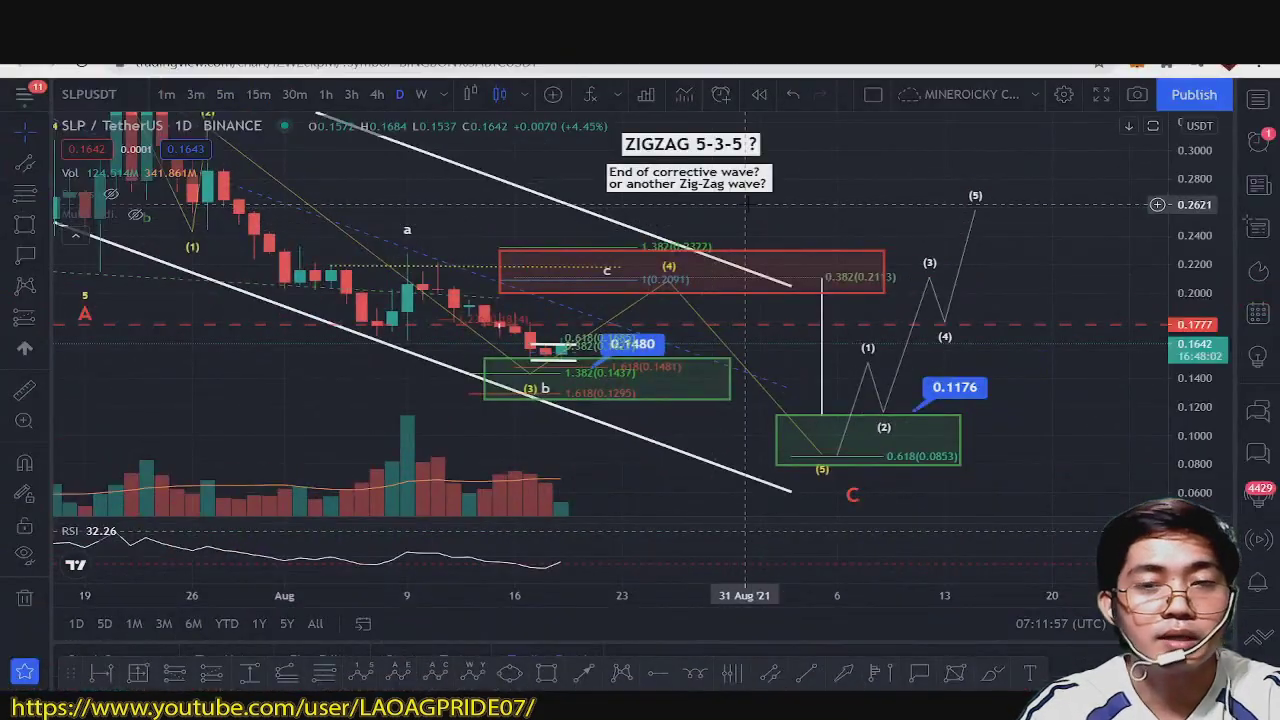
left_click_drag(692, 241, 757, 312)
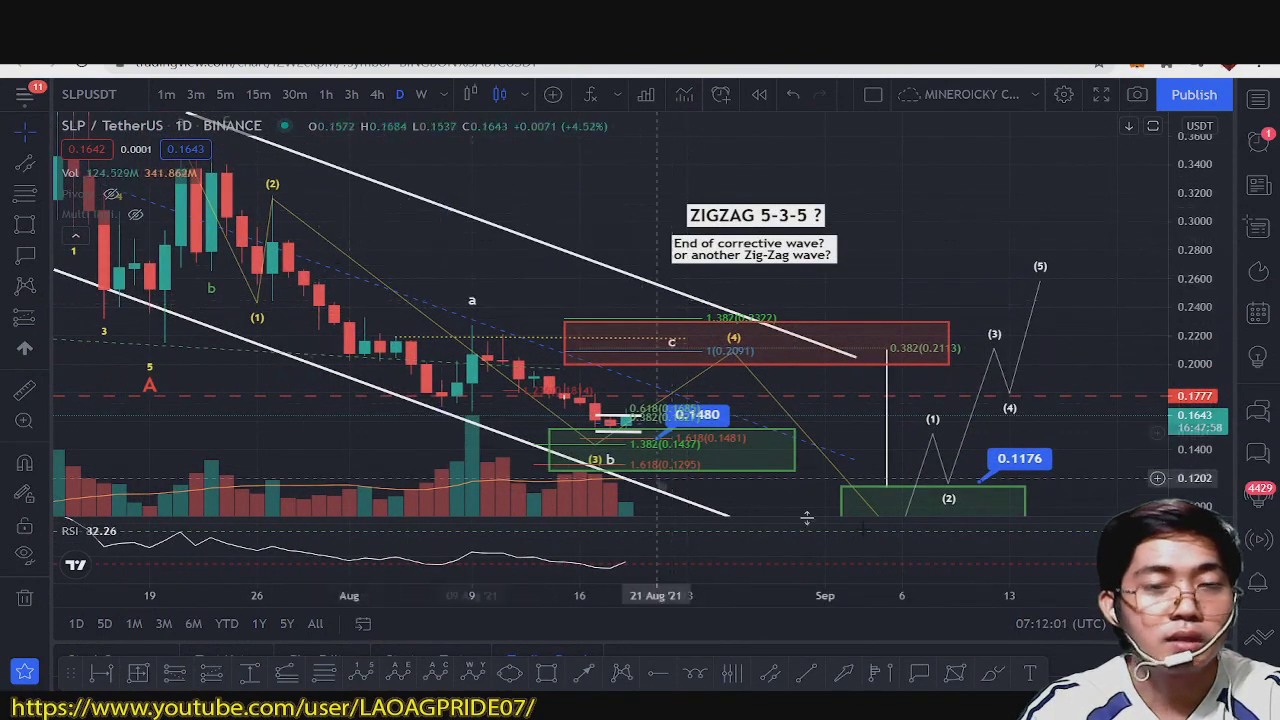
left_click(989, 668)
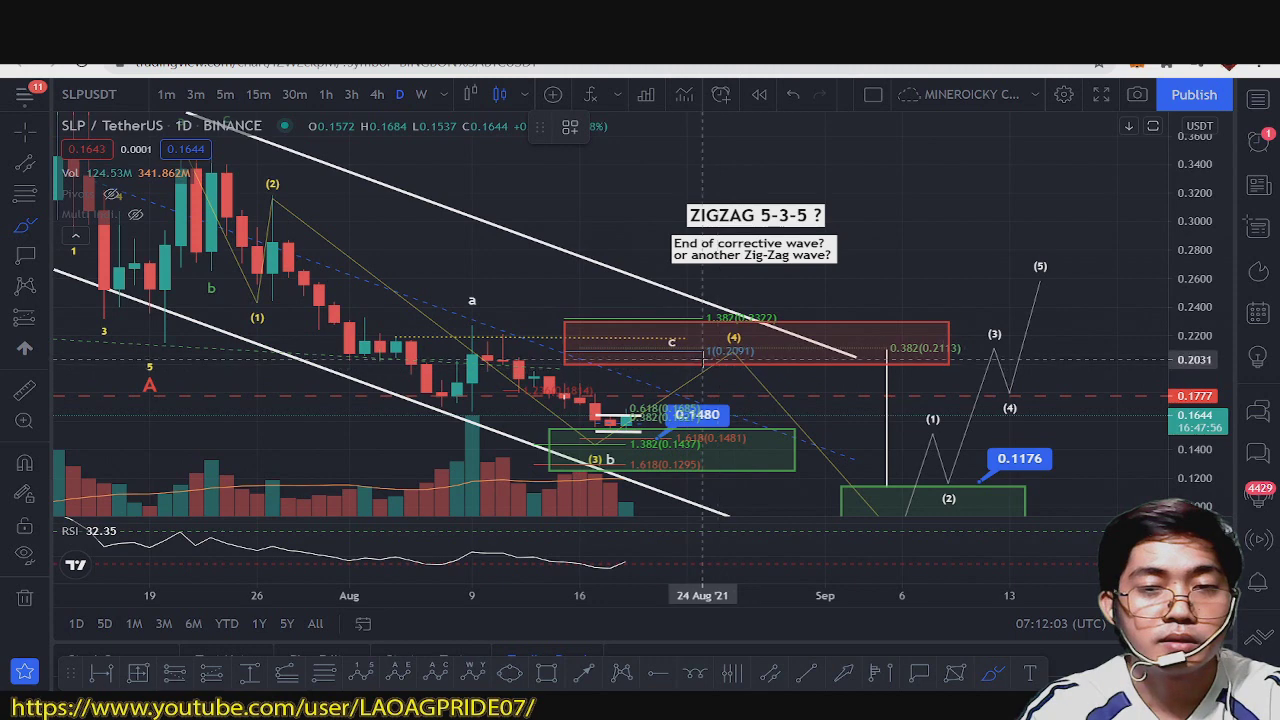
mouse_move(703, 357)
left_mouse_down()
mouse_move(734, 287)
mouse_move(758, 295)
mouse_move(800, 276)
mouse_move(872, 306)
mouse_move(887, 281)
mouse_move(780, 305)
mouse_move(735, 285)
mouse_move(870, 280)
mouse_move(994, 296)
left_mouse_up()
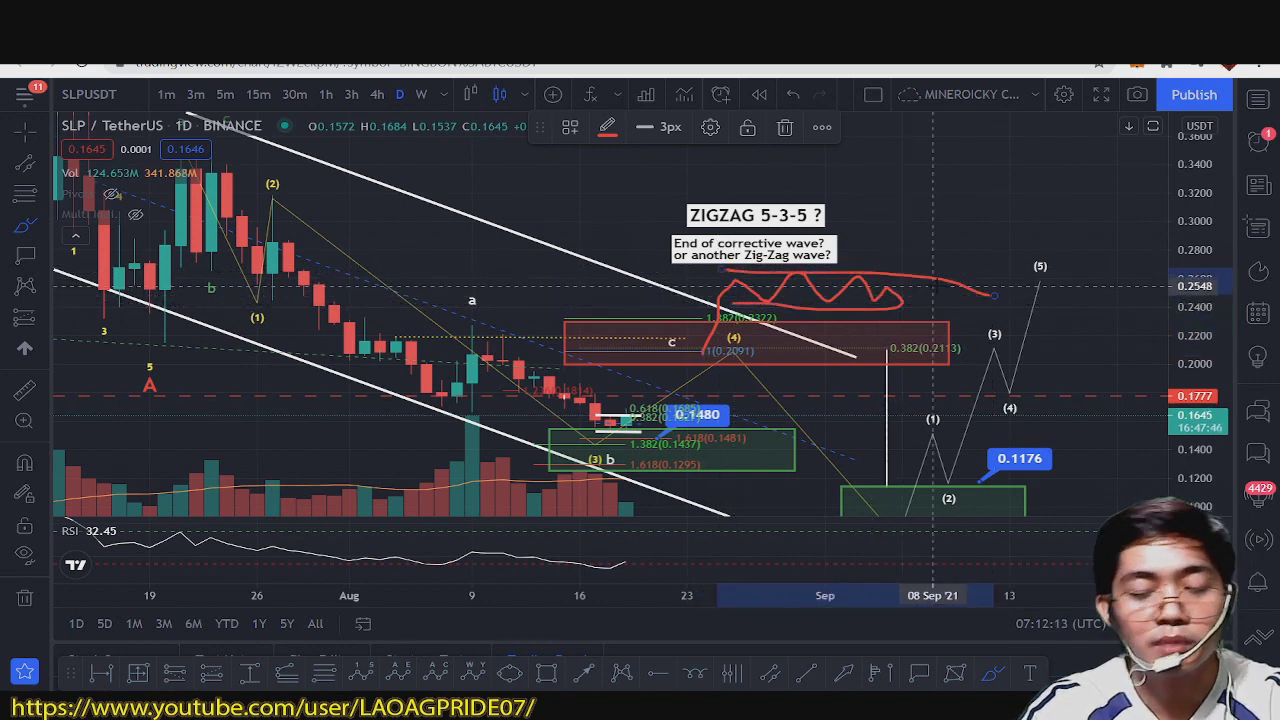
key("ctrl+z")
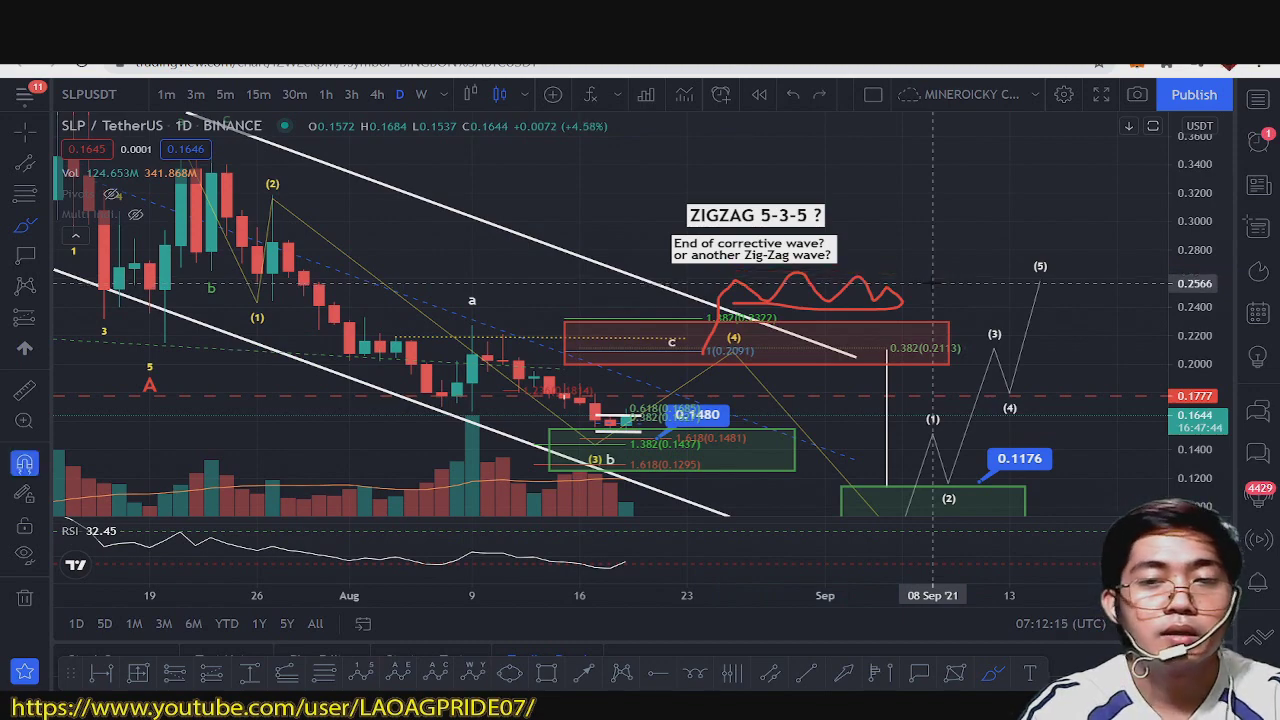
key("ctrl+z")
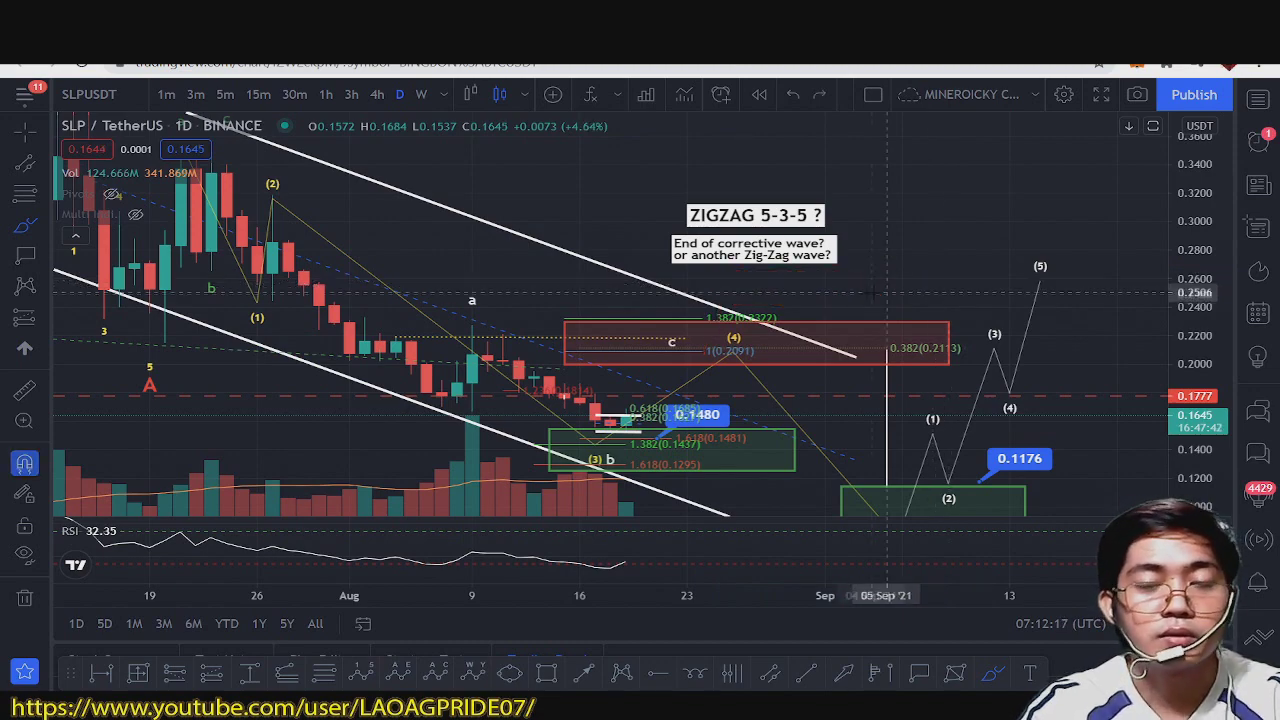
- Examine the projected wave (1) to (5) recovery from the lower green zone in relation to the descending channel
left_click_drag(932, 275, 847, 216)
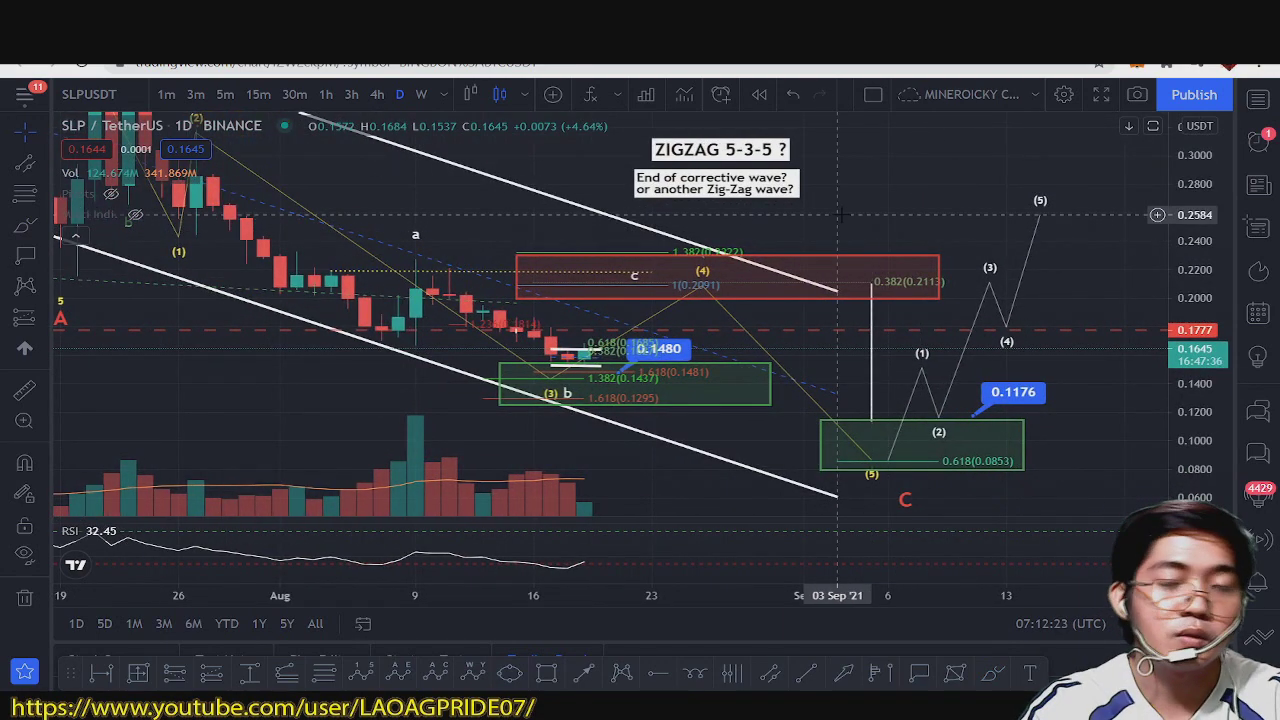
left_click_drag(871, 218, 871, 246)
left_click_drag(1165, 270, 1165, 300)
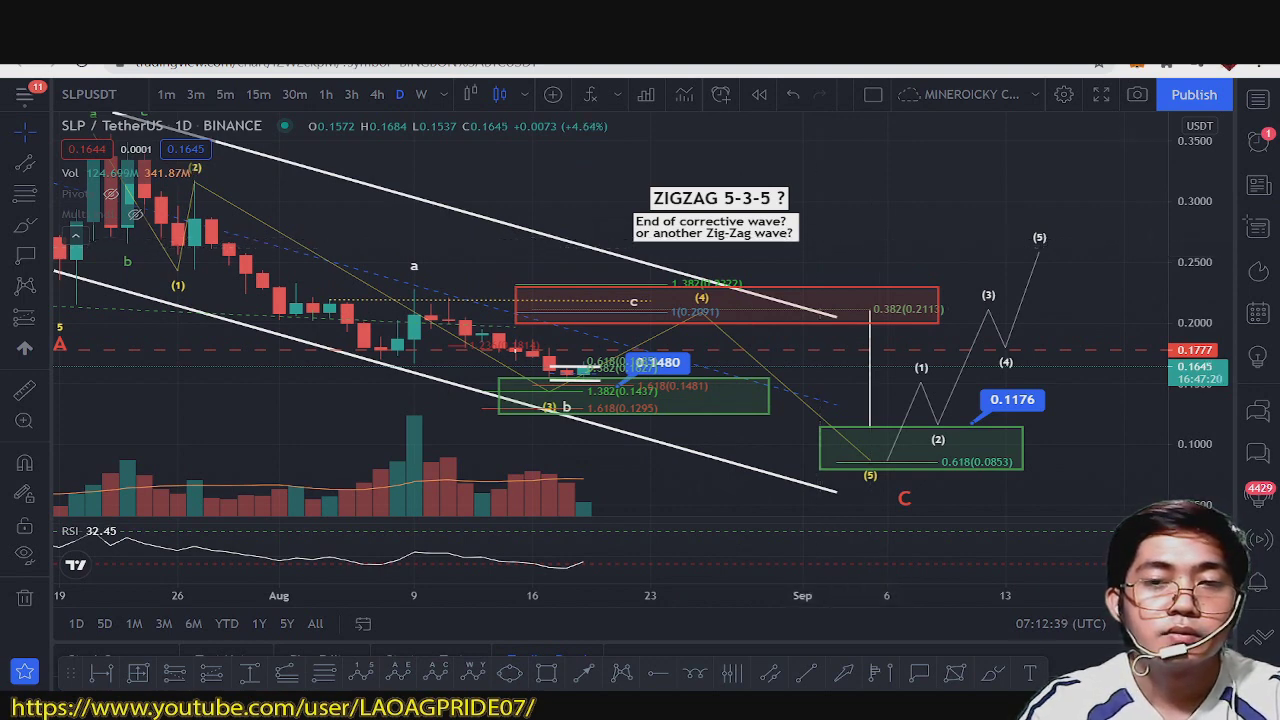
right_click(908, 205)
left_click(868, 221)
left_click_drag(868, 221, 751, 175)
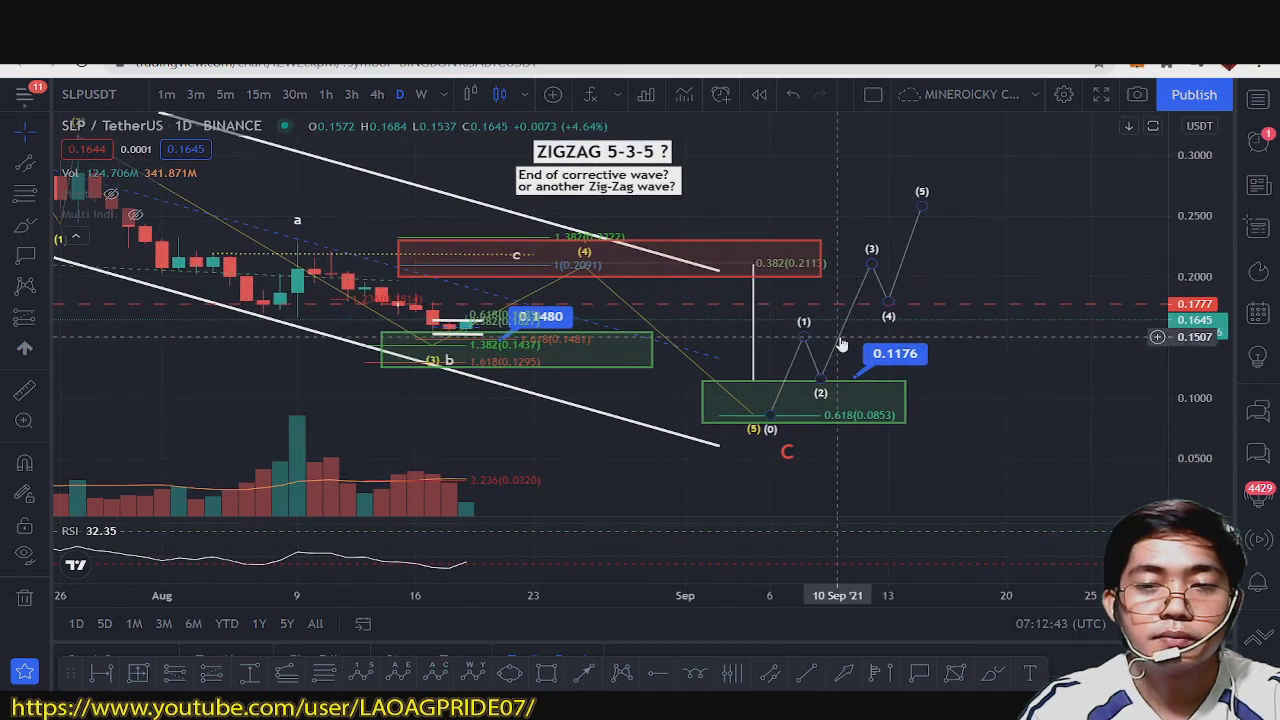
left_click(842, 344)
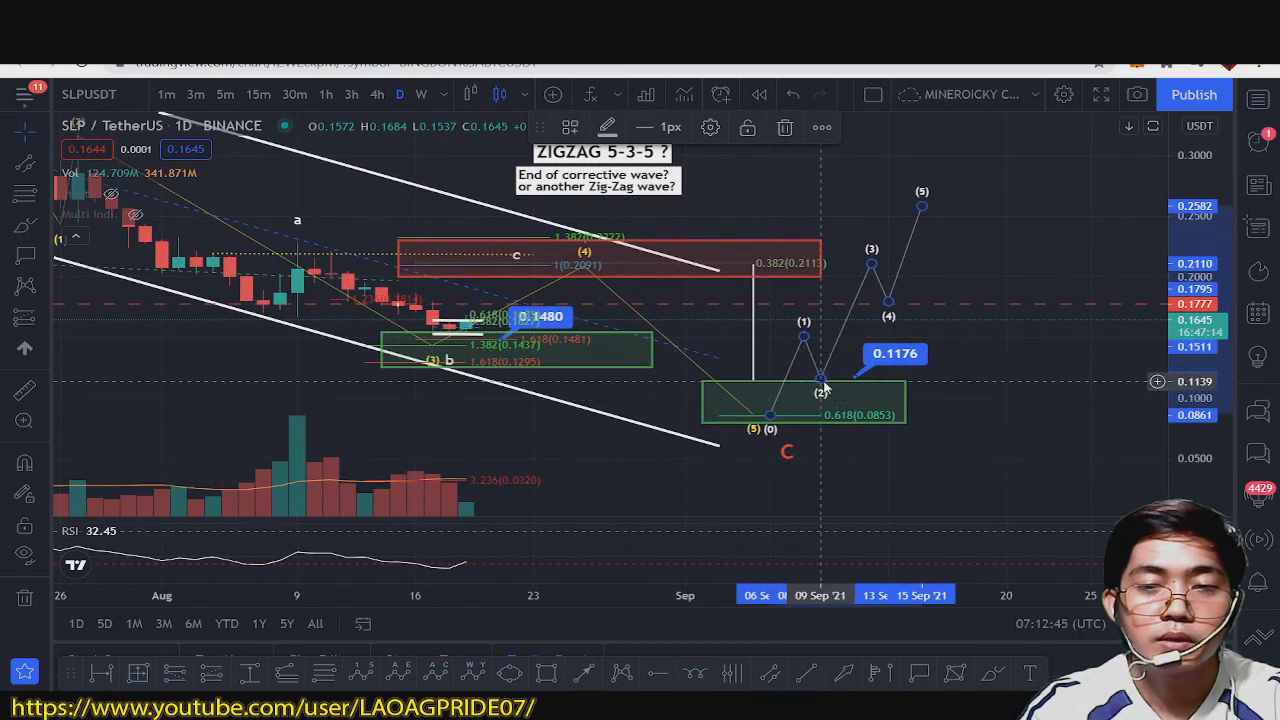
scroll(898, 165, "up", 5)
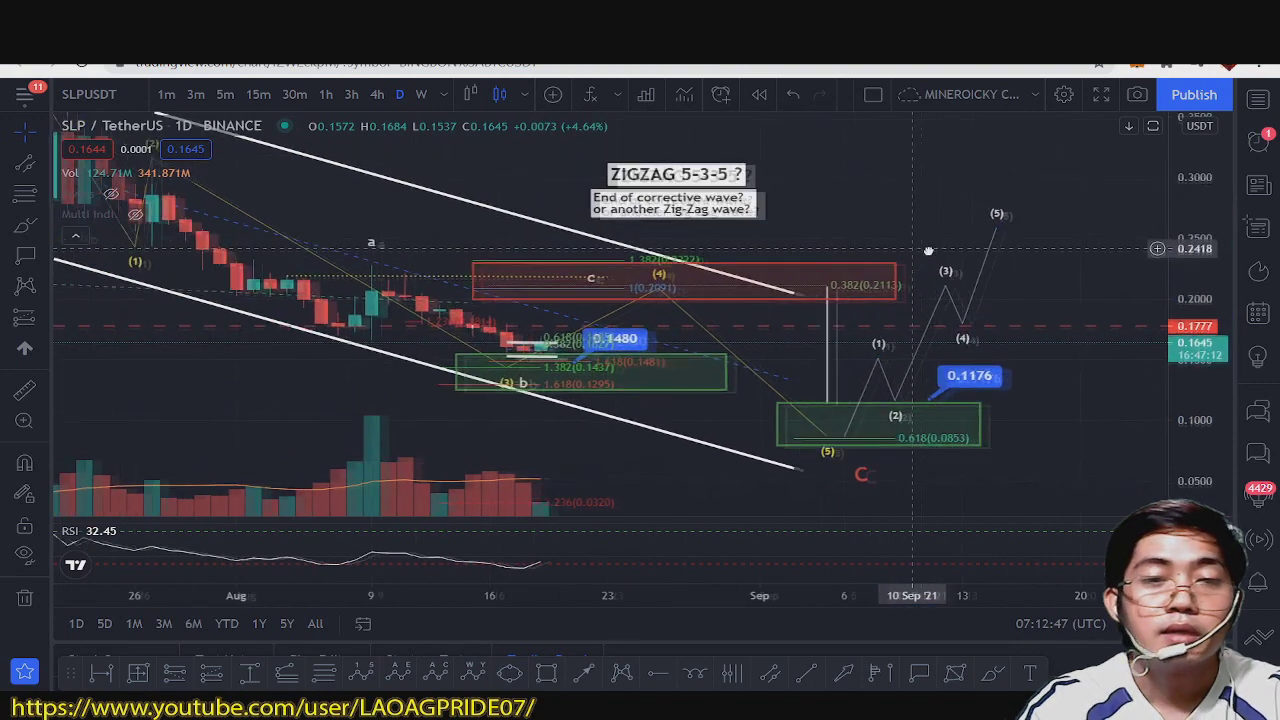
scroll(1008, 247, "up", 3)
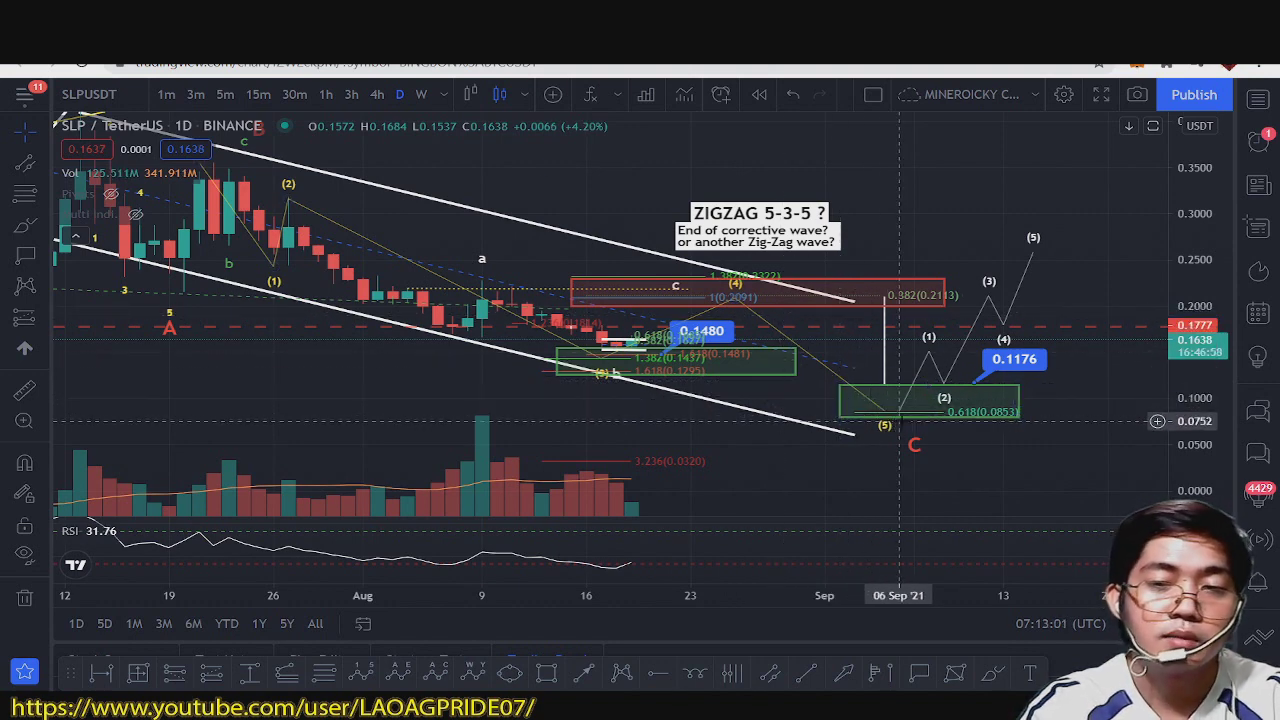
scroll(1035, 146, "down", 3)
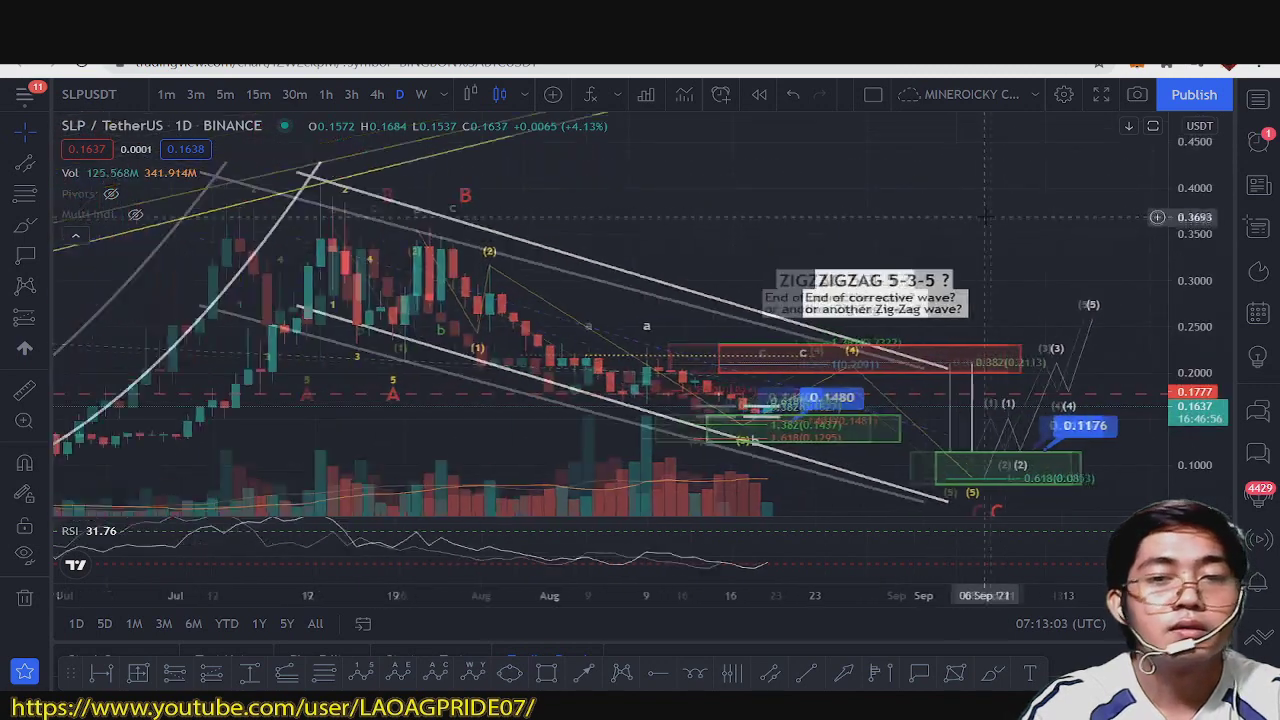
- Examine the daily burned and minted SLP amounts for July and August 2021 on the Axie World issuance chart
left_click_drag(1000, 228, 937, 197)
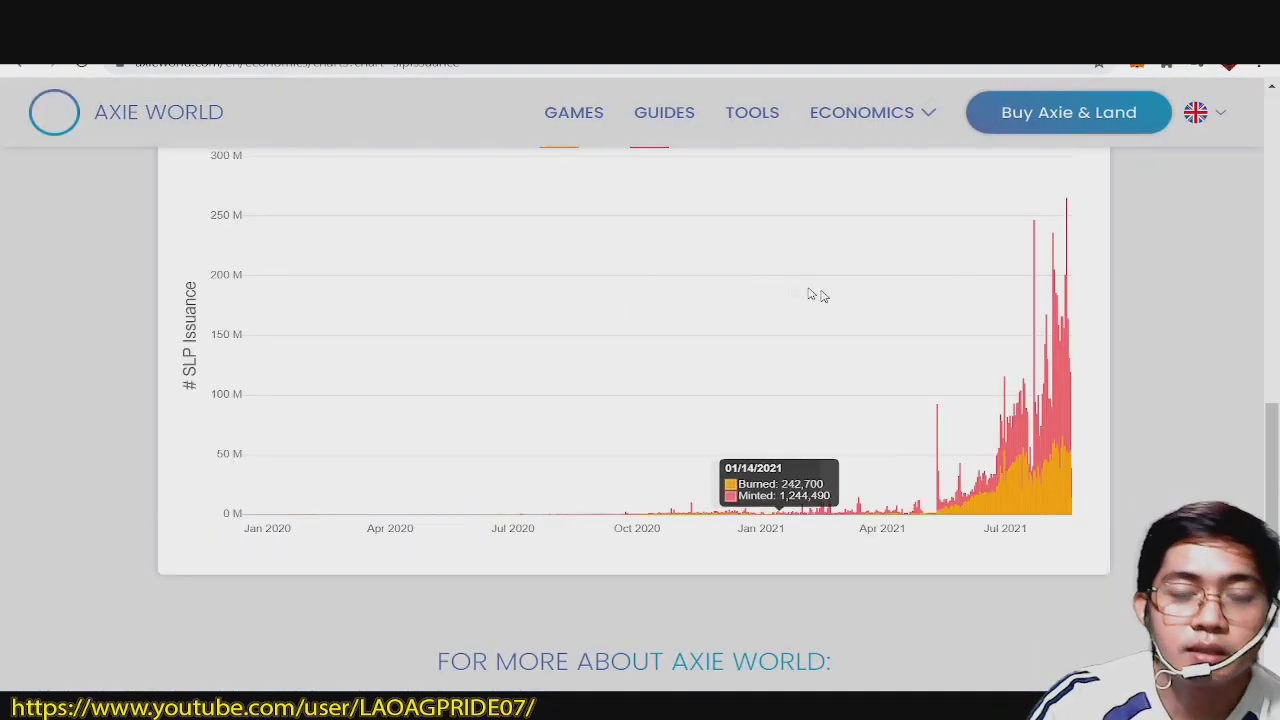
scroll(932, 337, "up", 10)
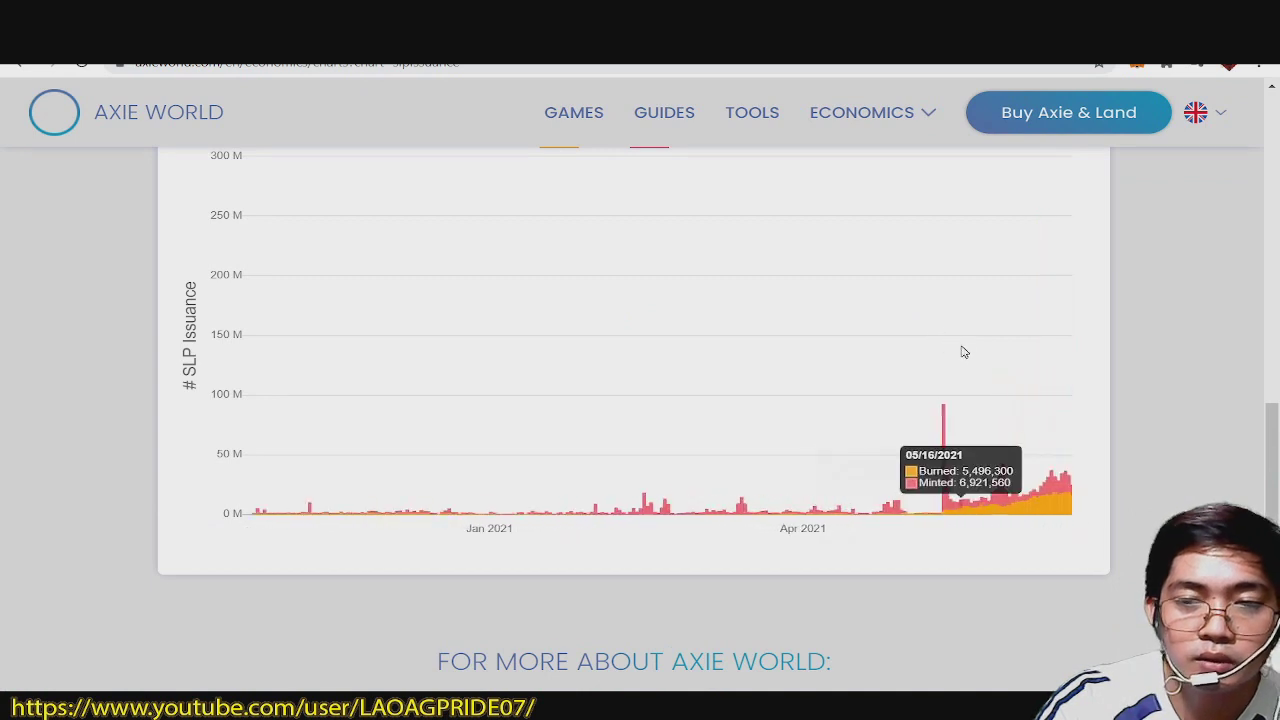
scroll(740, 347, "up", 5)
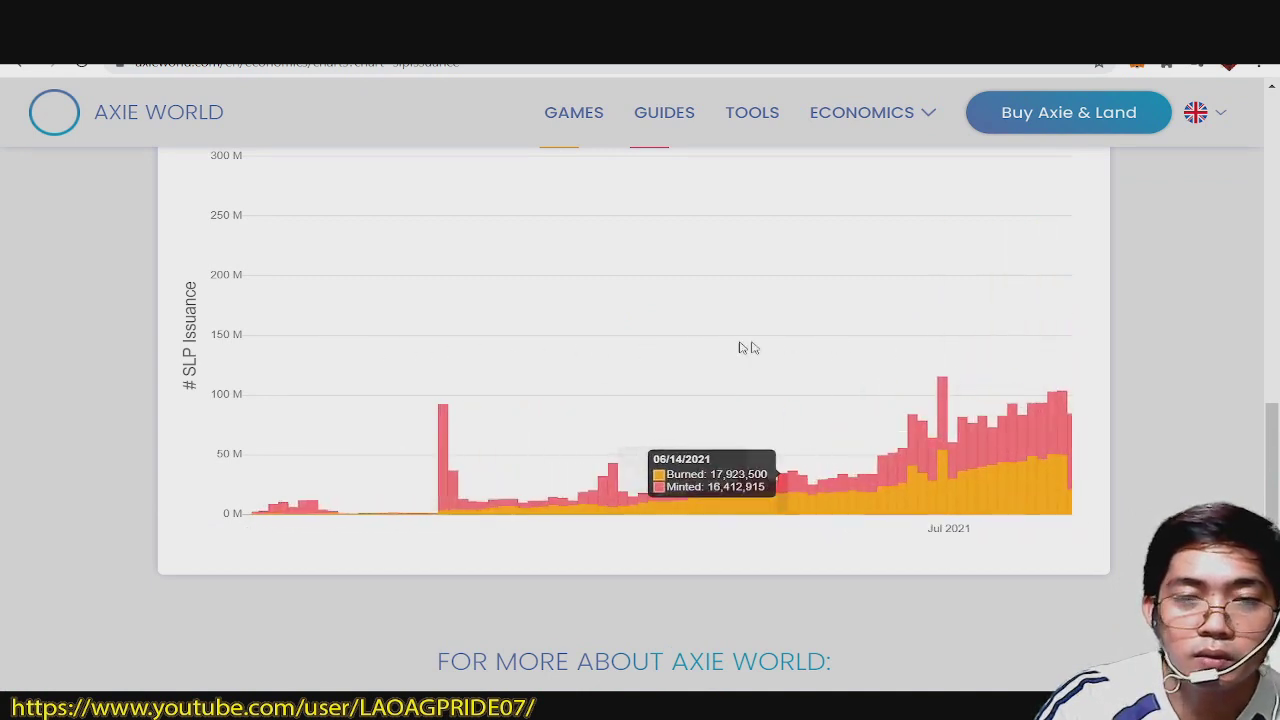
scroll(673, 310, "up", 5)
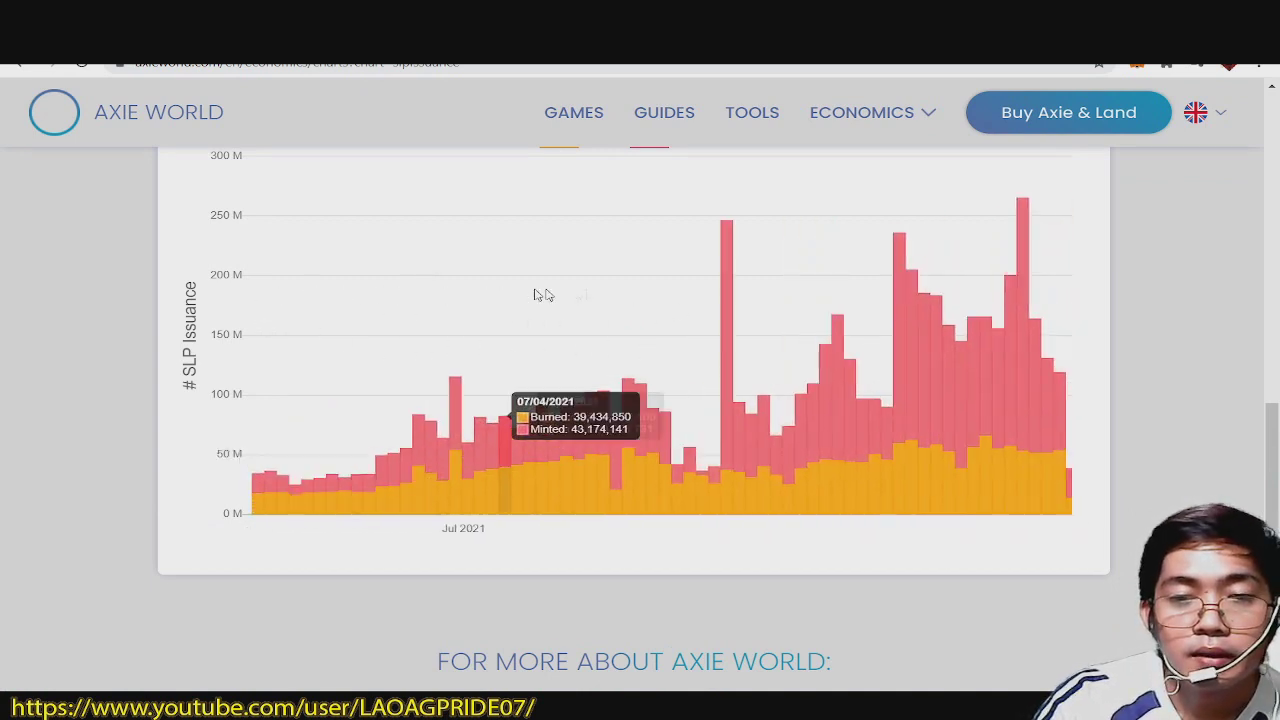
scroll(602, 300, "up", 3)
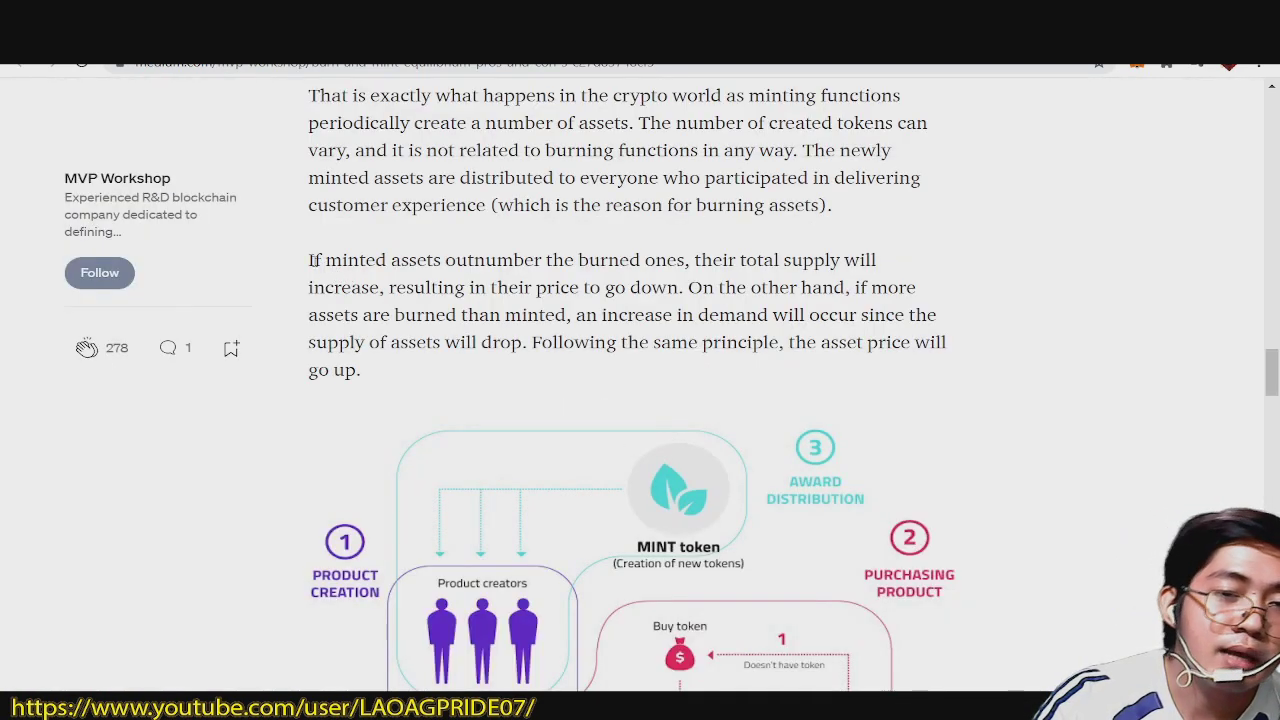
- Highlight the Medium article's paragraph on how minted versus burned assets affect supply and price while reading it
mouse_move(313, 260)
left_mouse_down()
mouse_move(443, 258)
mouse_move(482, 283)
mouse_move(697, 253)
mouse_move(905, 275)
mouse_move(415, 287)
mouse_move(760, 288)
mouse_move(382, 316)
mouse_move(825, 322)
left_mouse_up()
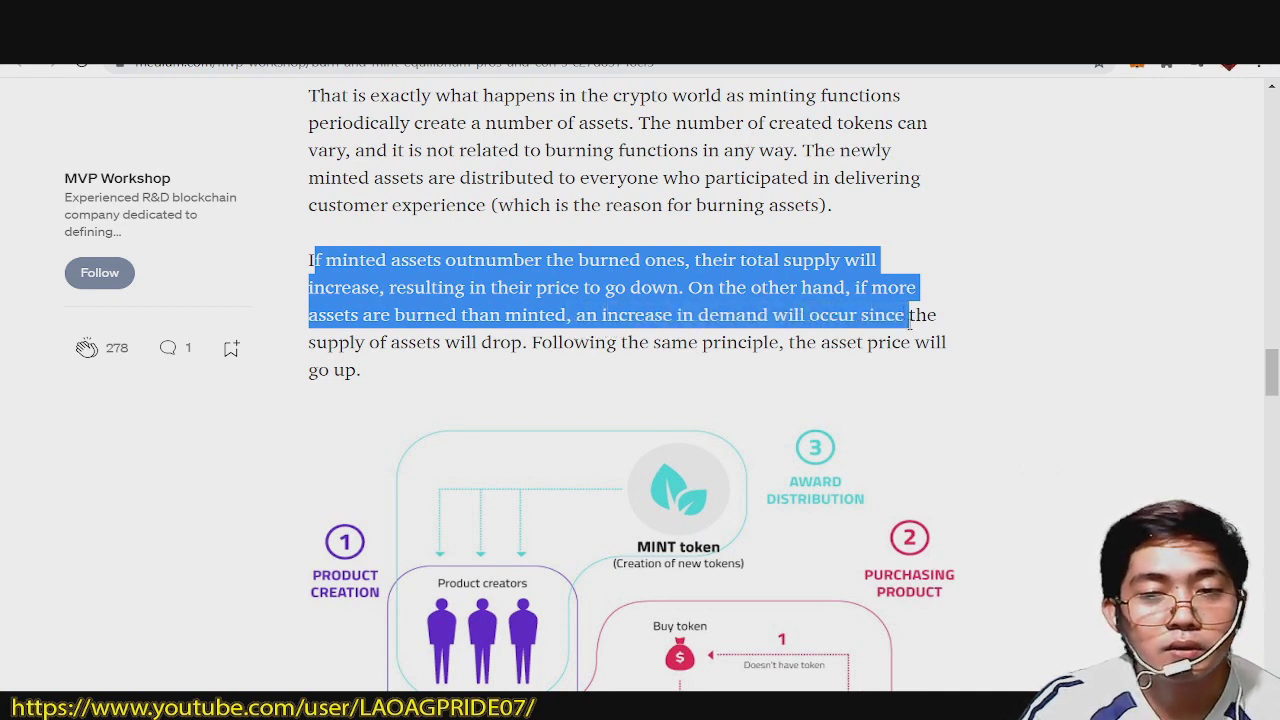
left_click_drag(930, 320, 532, 345)
left_click(734, 352)
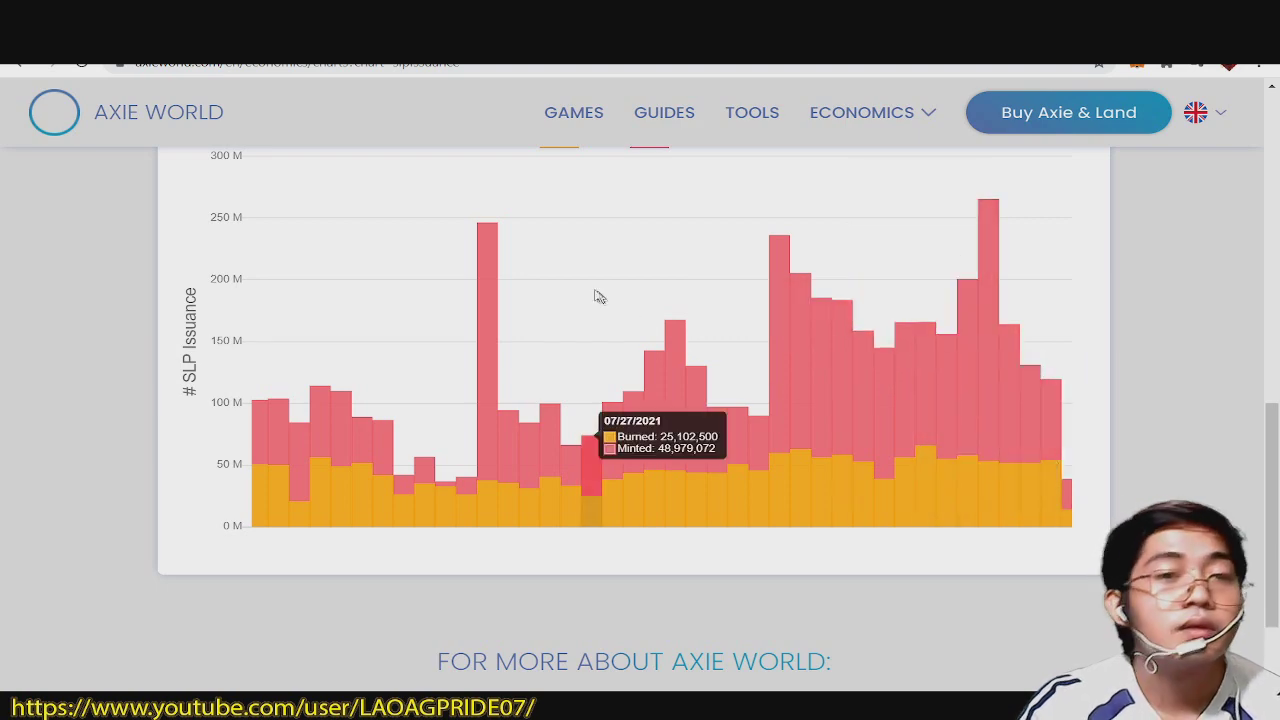
- Switch back to the SLPUSDT chart on TradingView and set its timeframe to 30 minutes
key("ctrl+Tab")
key("ctrl+Tab")
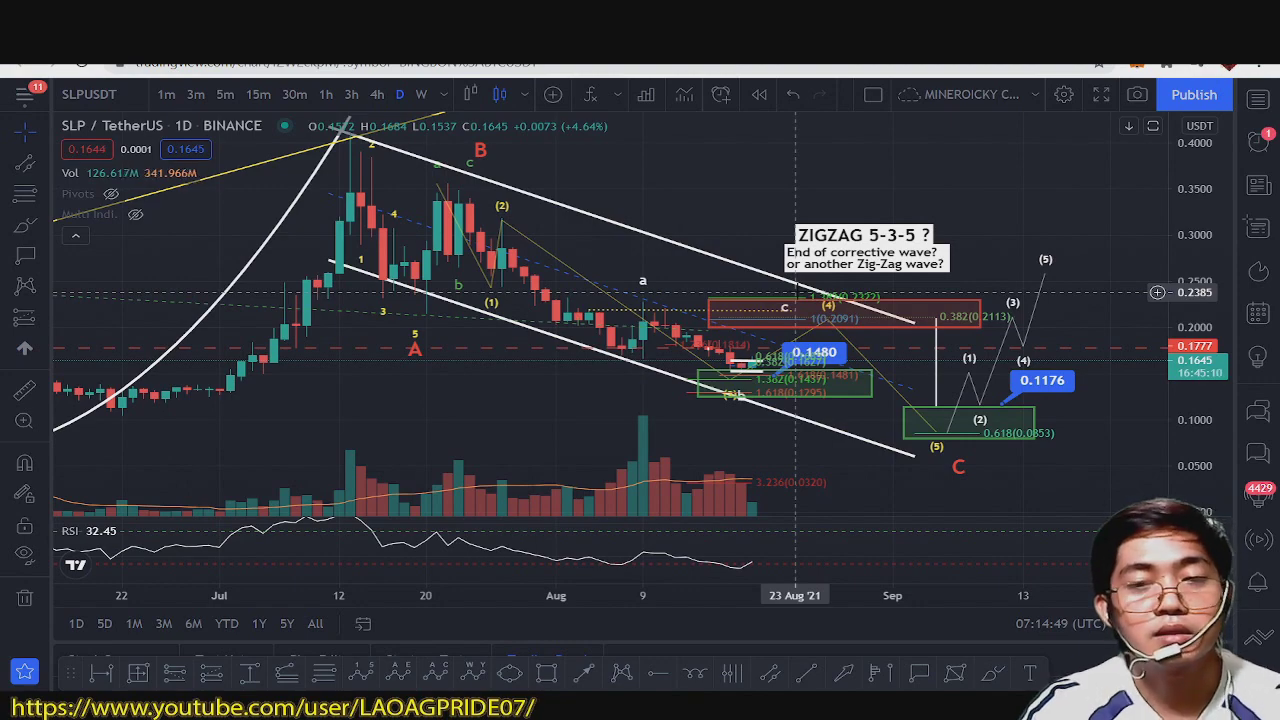
left_click(294, 94)
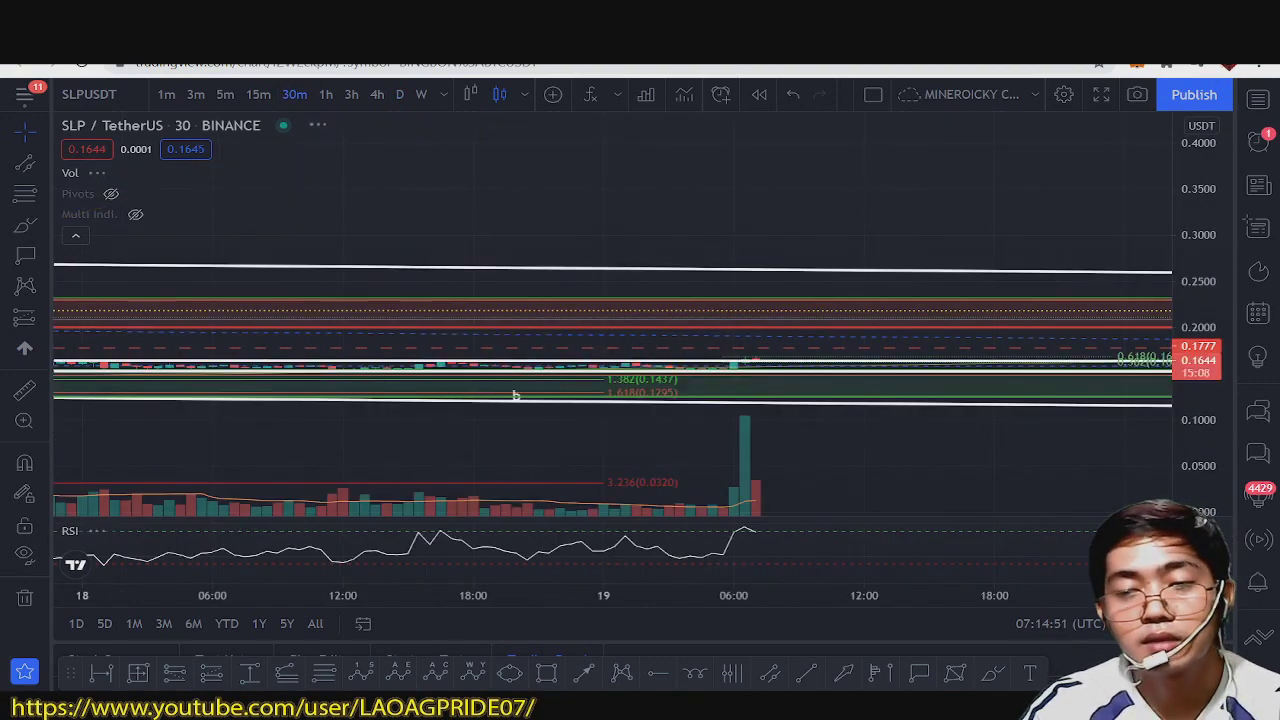
- Examine the sideways price range between the two white lines above the green zone on the 30-minute chart
scroll(1160, 420, "down", 5)
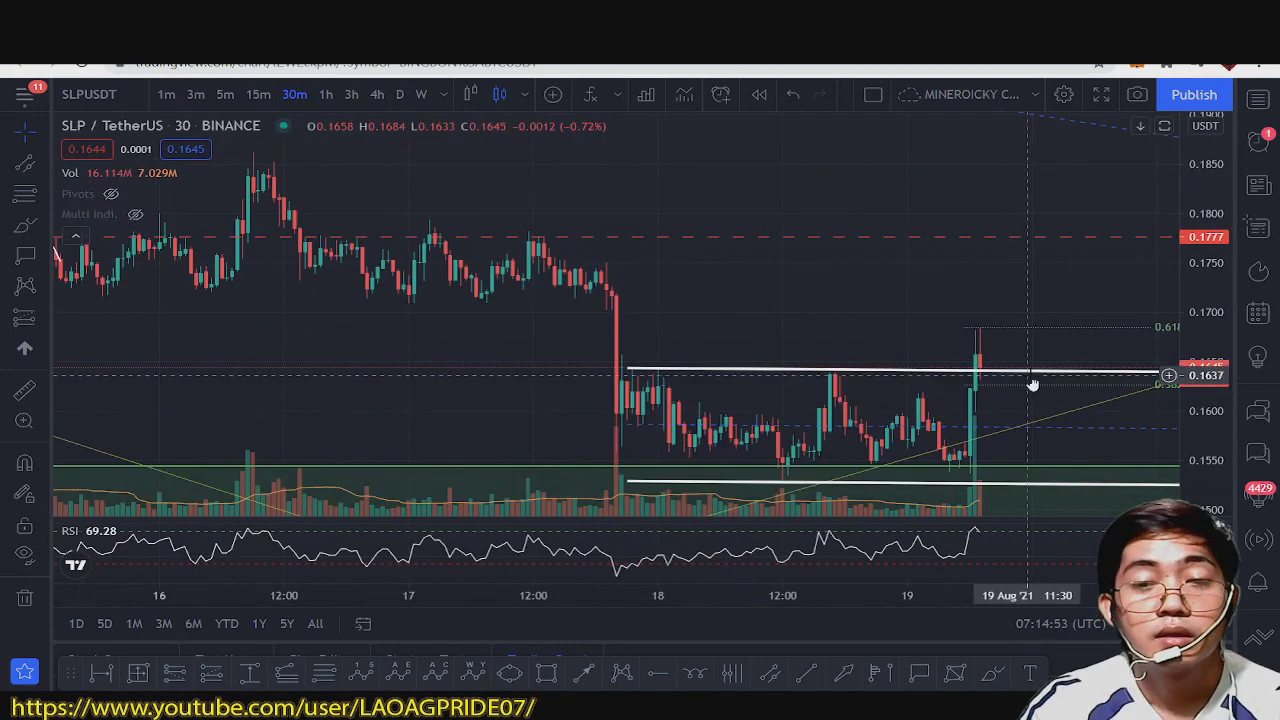
scroll(1168, 420, "up", 5)
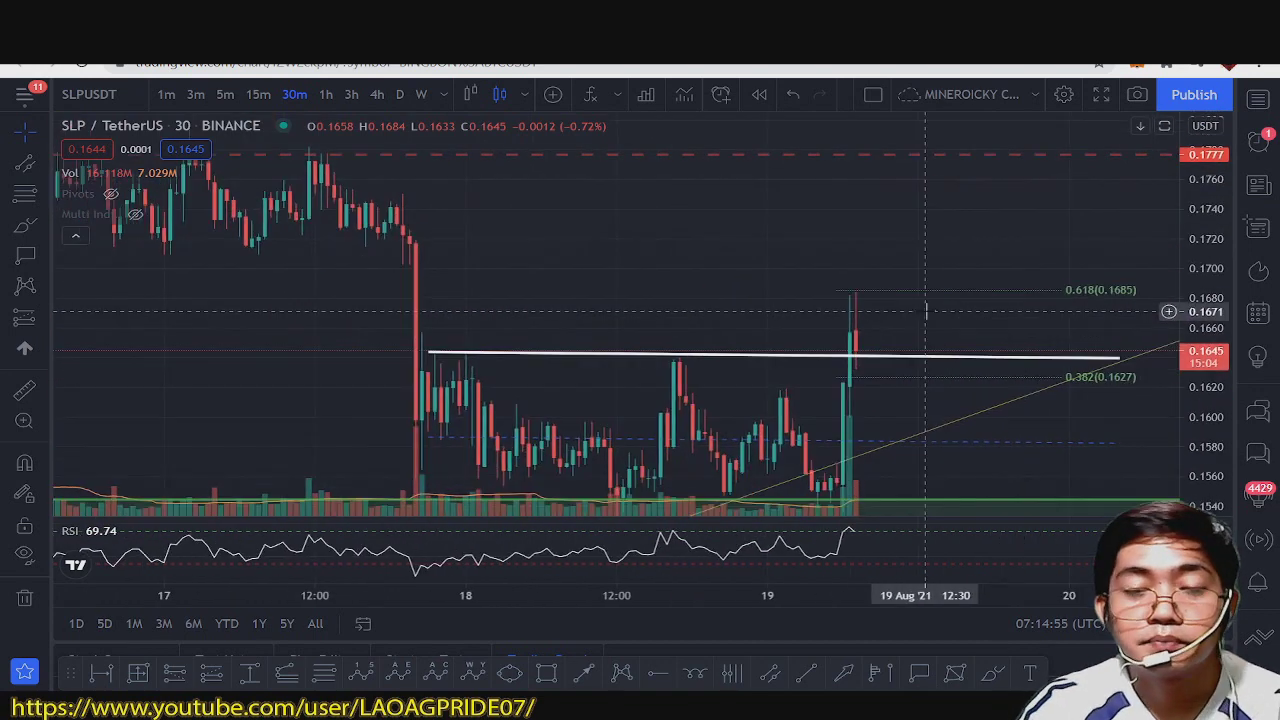
left_click_drag(925, 322, 882, 228)
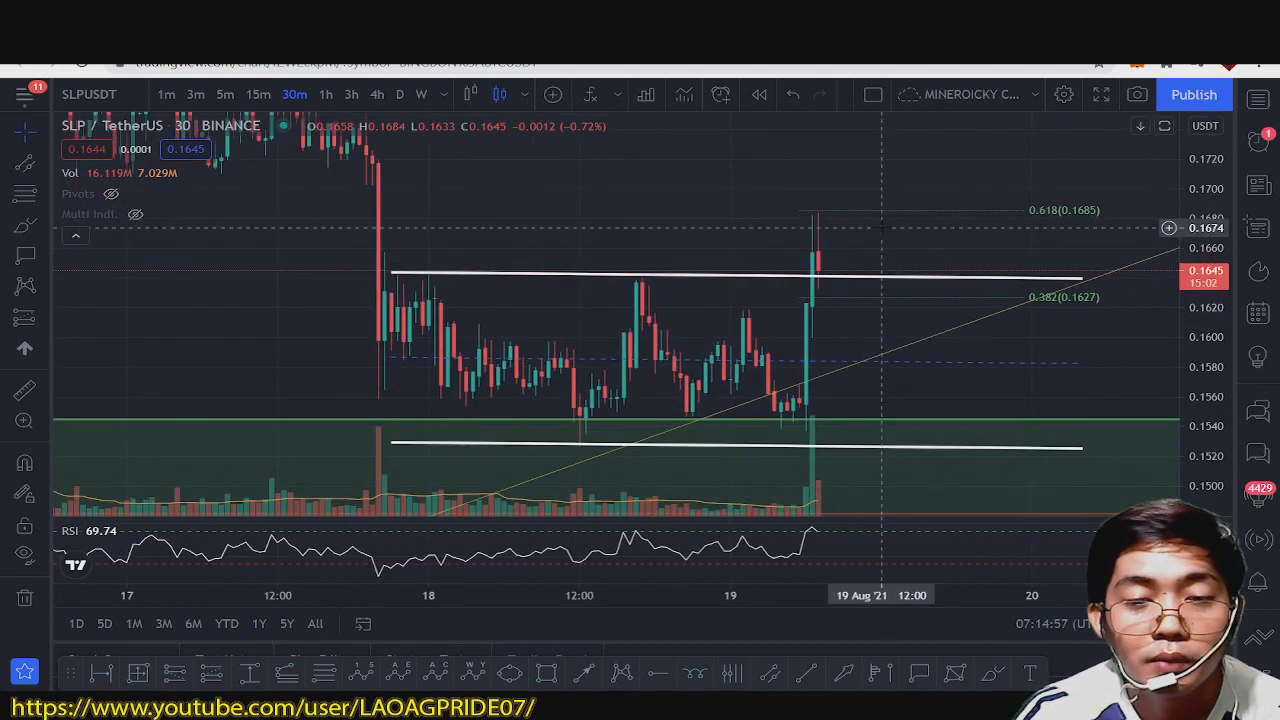
double_click(912, 547)
double_click(964, 368)
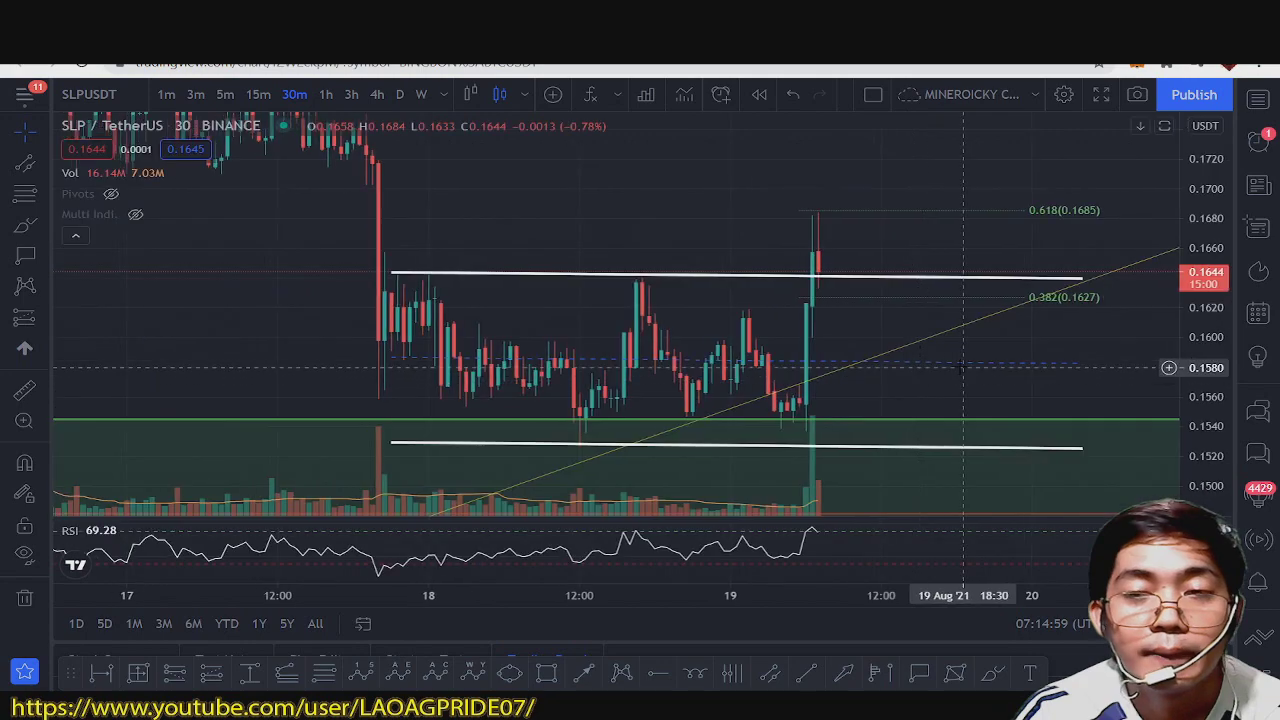
scroll(966, 343, "down", 3)
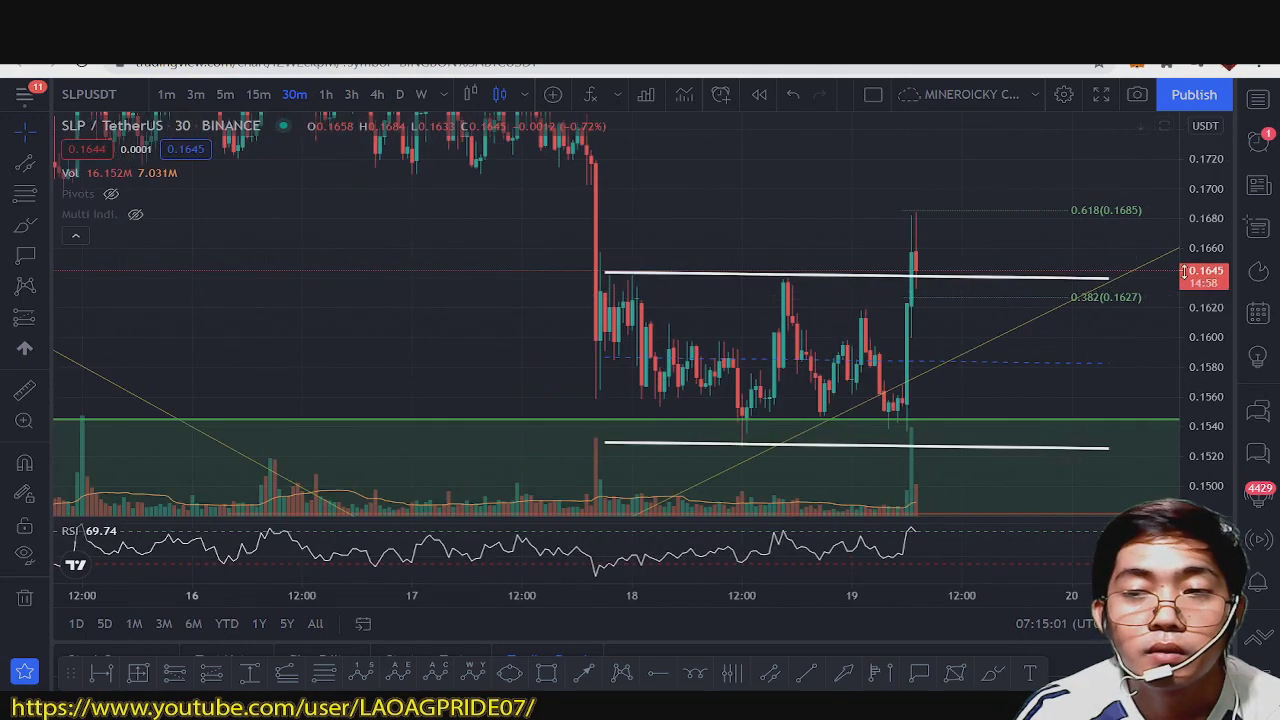
scroll(940, 457, "down", 5)
left_click_drag(940, 457, 543, 451)
scroll(620, 451, "down", 3)
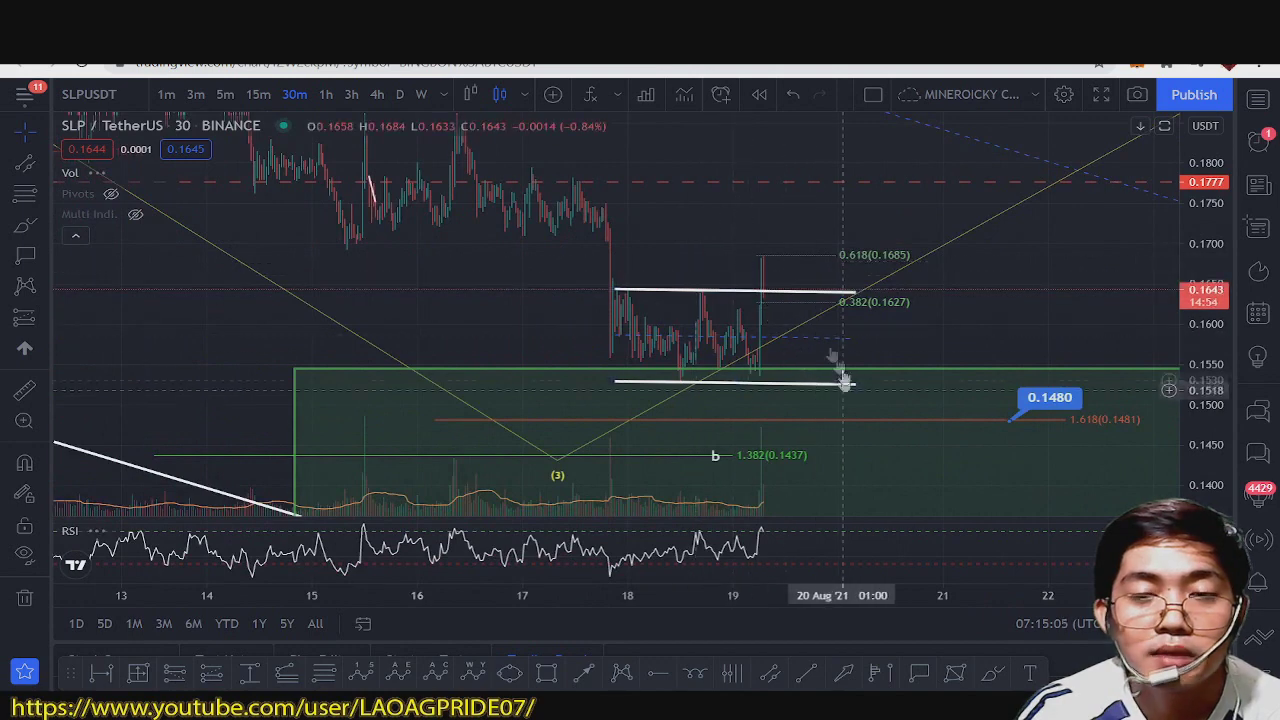
- Inspect the latest breakout against the 0.382 and 0.618 Fibonacci levels, selecting the Fibonacci drawing to see its anchor points
scroll(710, 245, "up", 3)
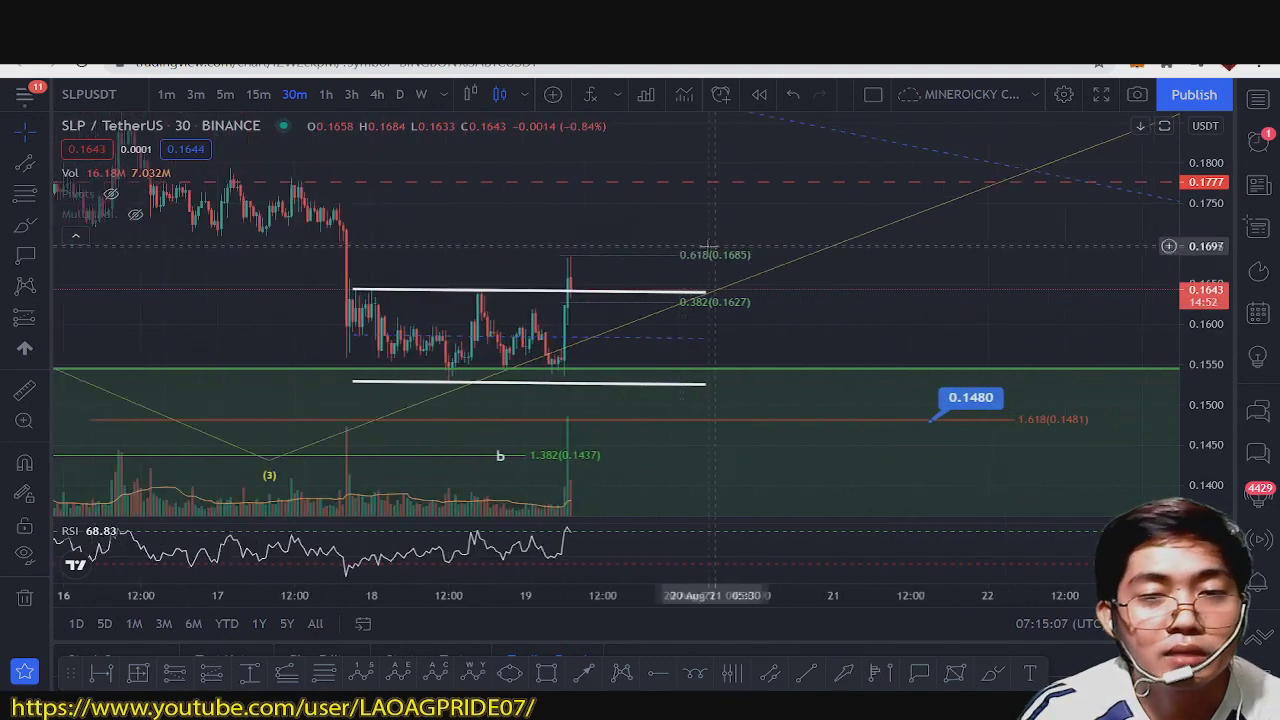
scroll(710, 245, "up", 1)
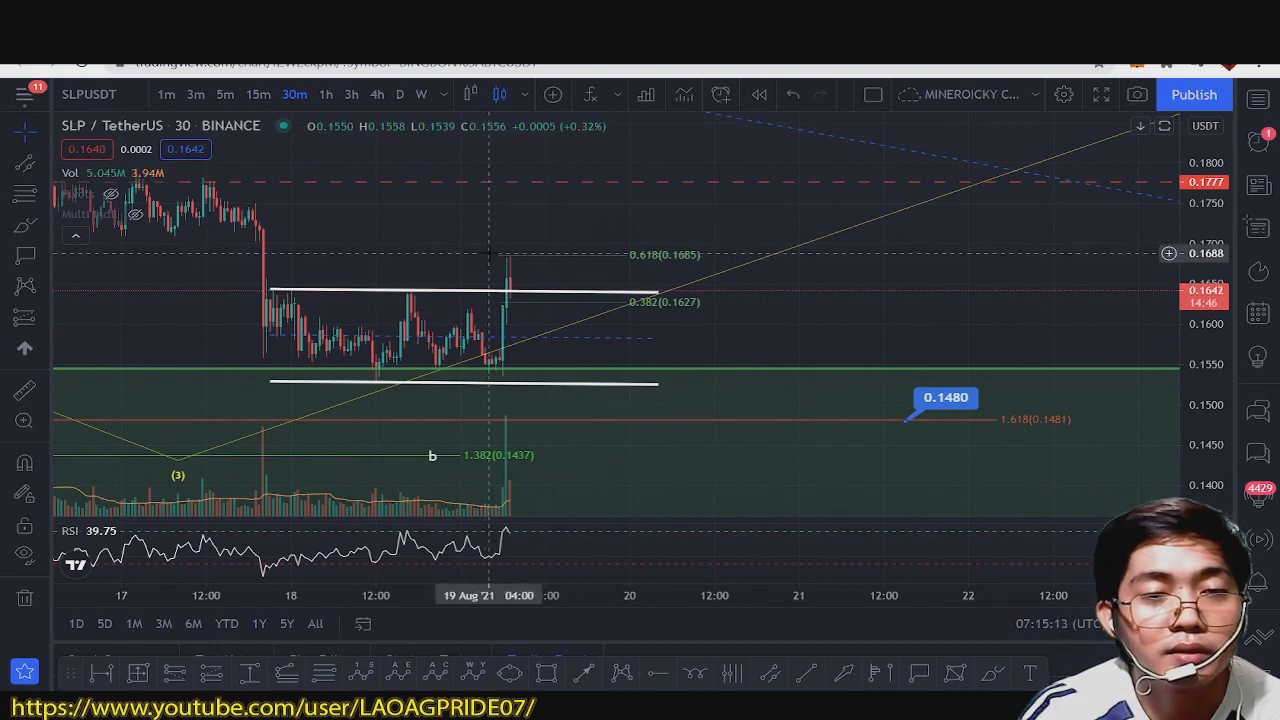
scroll(489, 253, "down", 3)
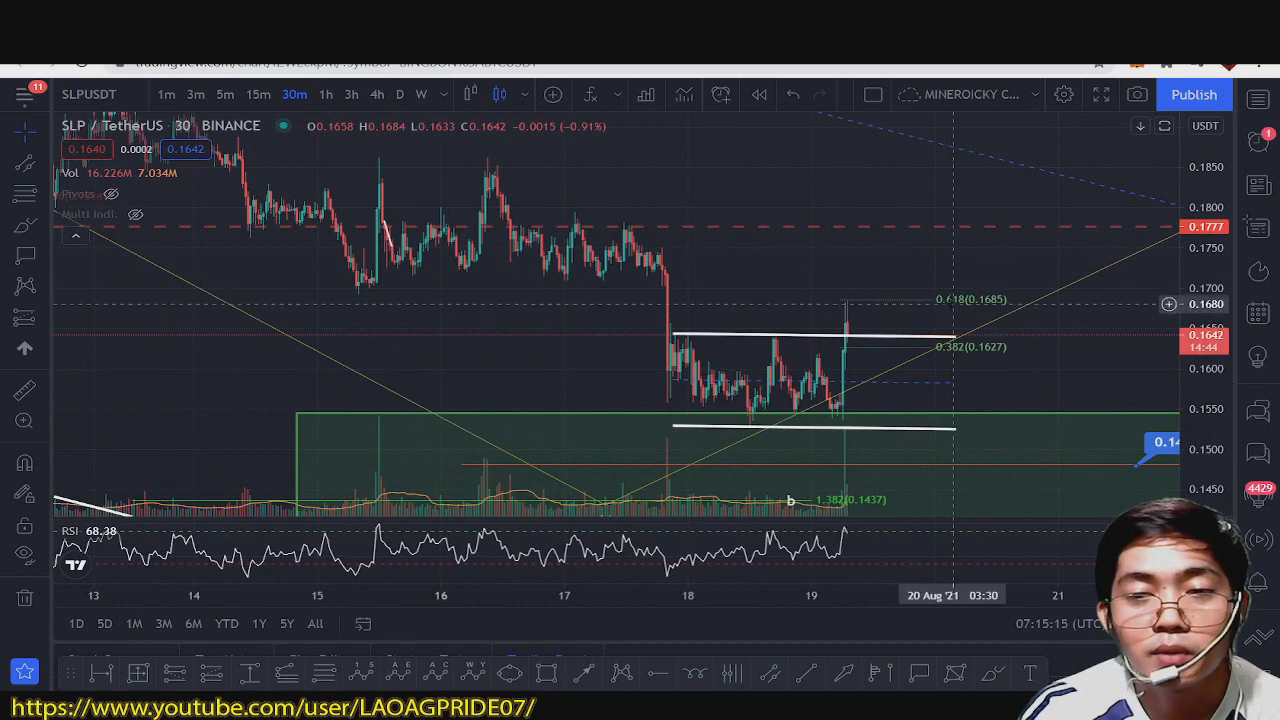
left_click(832, 228)
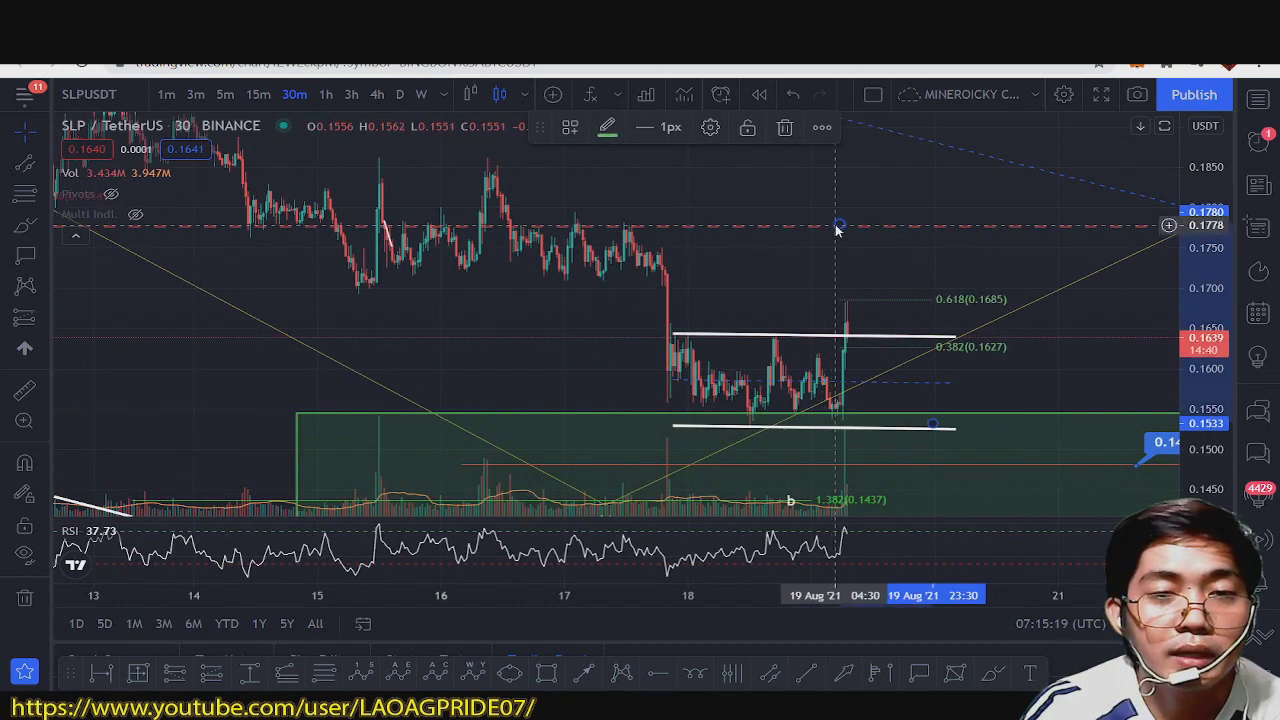
left_click(1016, 378)
left_click_drag(1016, 378, 1053, 310)
scroll(957, 306, "up", 2)
left_click_drag(1195, 332, 1195, 295)
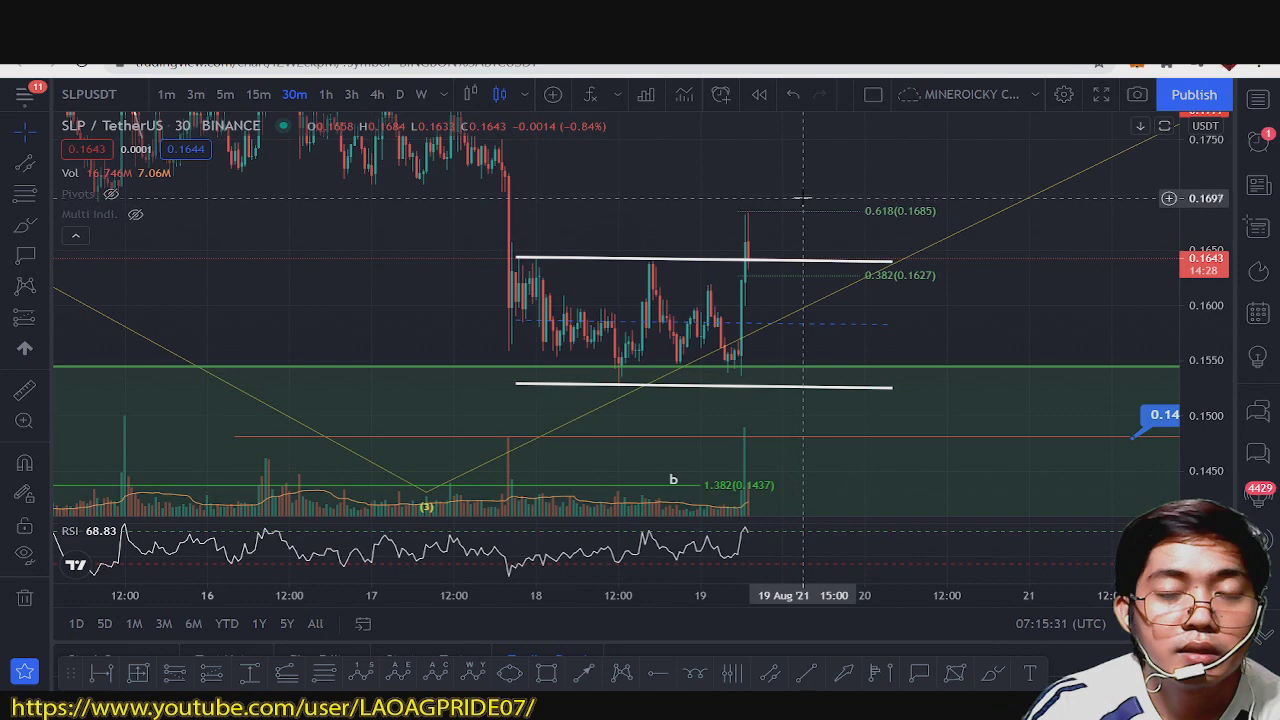
left_click_drag(797, 200, 848, 193)
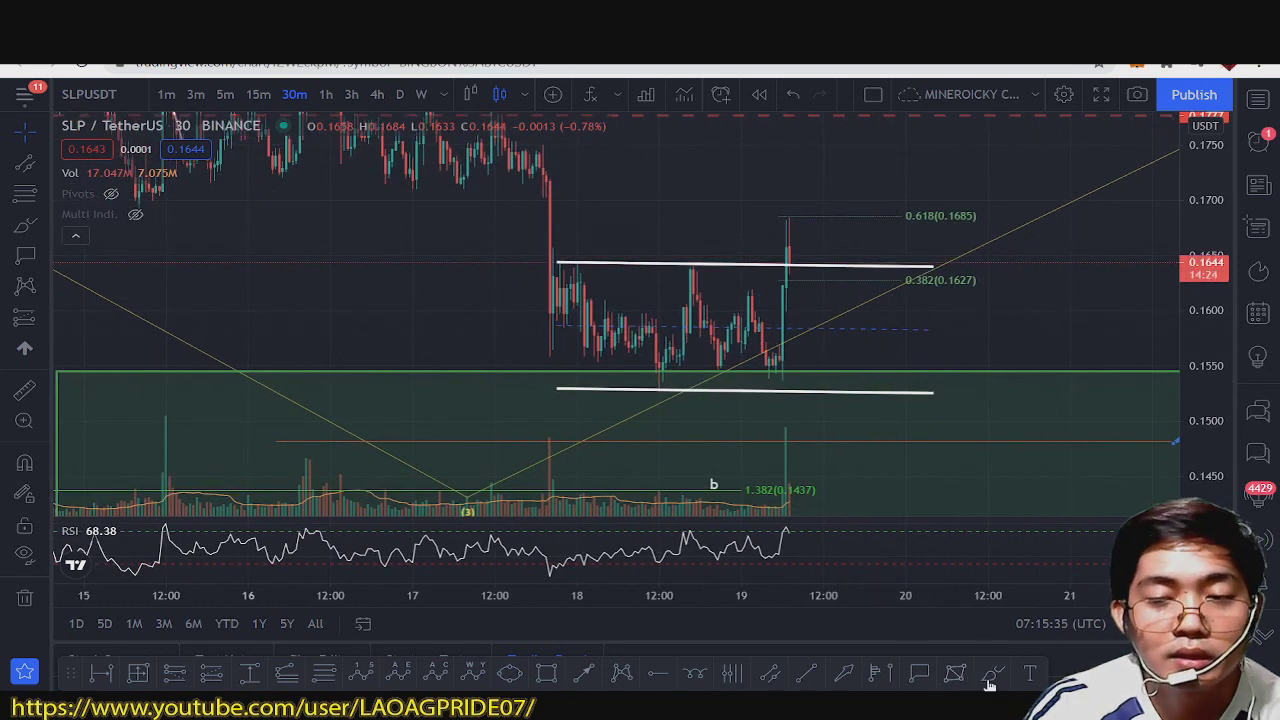
- Sketch a red Brush path from about 0.168 down to 0.156, up to 0.161, and down to about 0.149
mouse_move(789, 223)
left_mouse_down()
mouse_move(850, 305)
mouse_move(787, 218)
left_mouse_up()
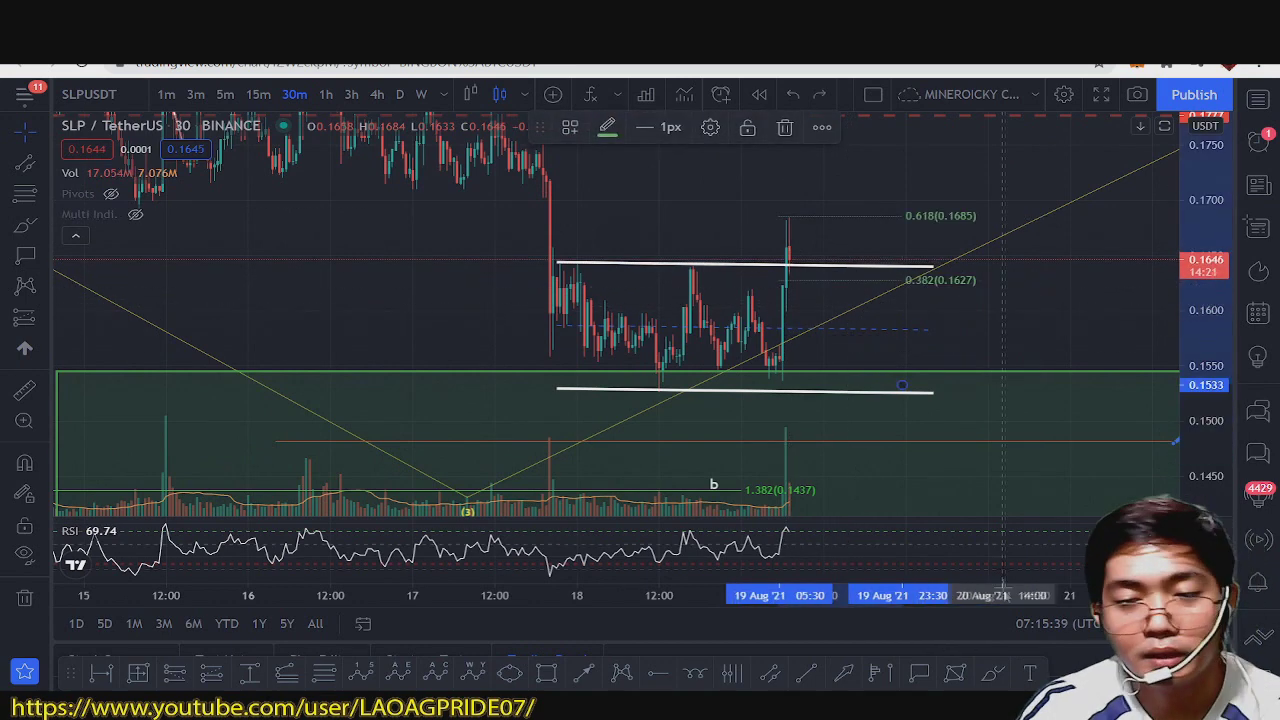
left_click(990, 672)
mouse_move(803, 222)
left_mouse_down()
mouse_move(872, 310)
mouse_move(882, 362)
mouse_move(915, 291)
left_mouse_up()
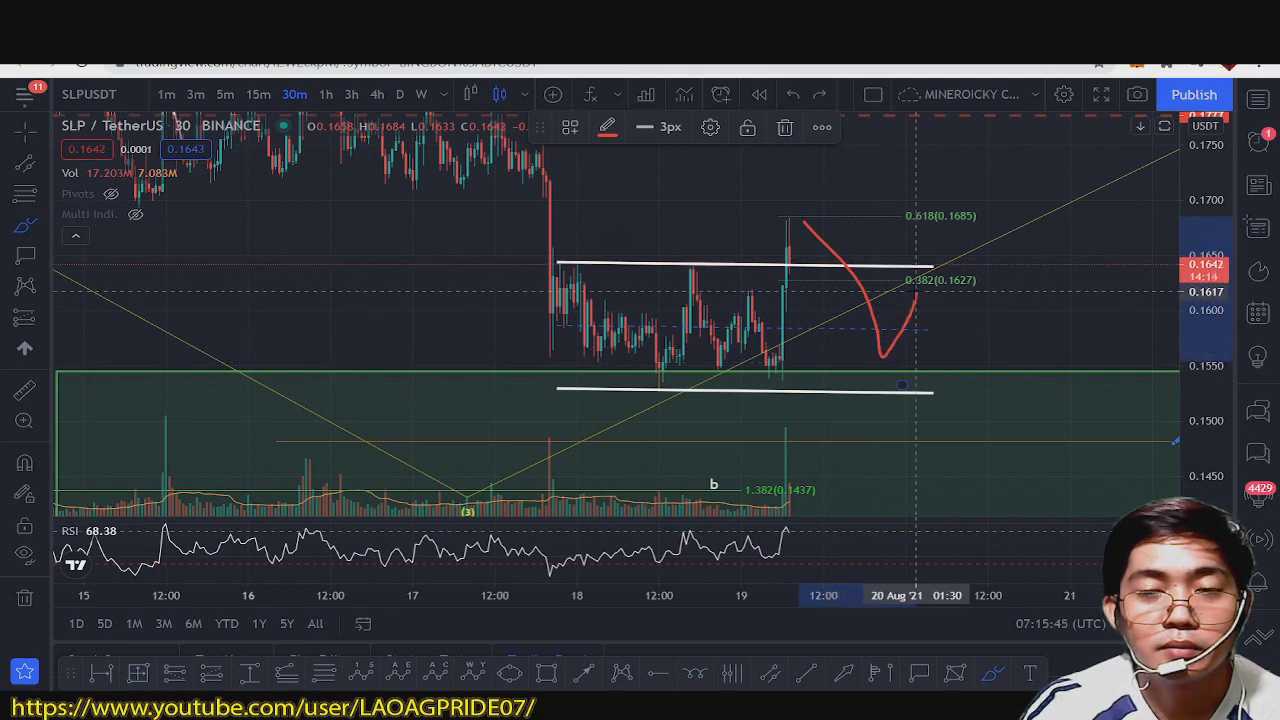
left_click_drag(915, 291, 987, 432)
- Compress the price scale, draw a horizontal red Brush stroke through the middle of the white-line range, and undo that stroke
left_click_drag(1204, 327, 1204, 345)
right_click(1204, 330)
left_click(1006, 329)
left_click_drag(1030, 328, 677, 325)
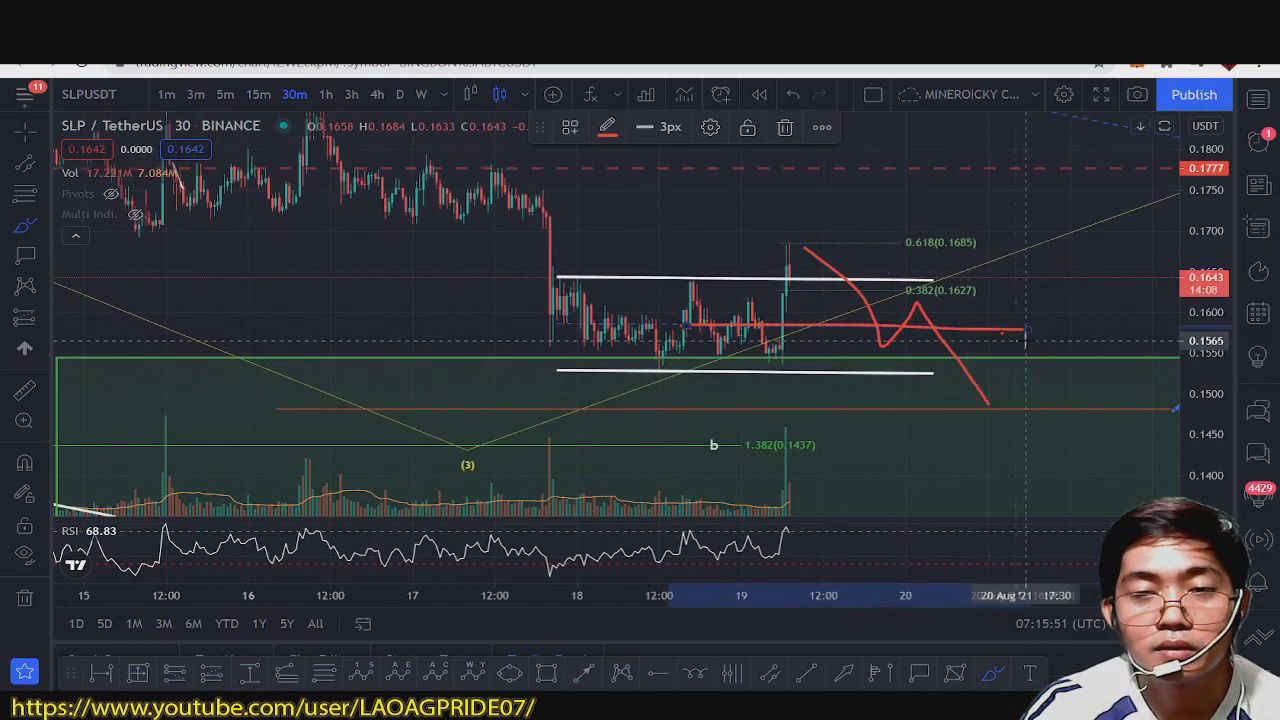
key("ctrl+z")
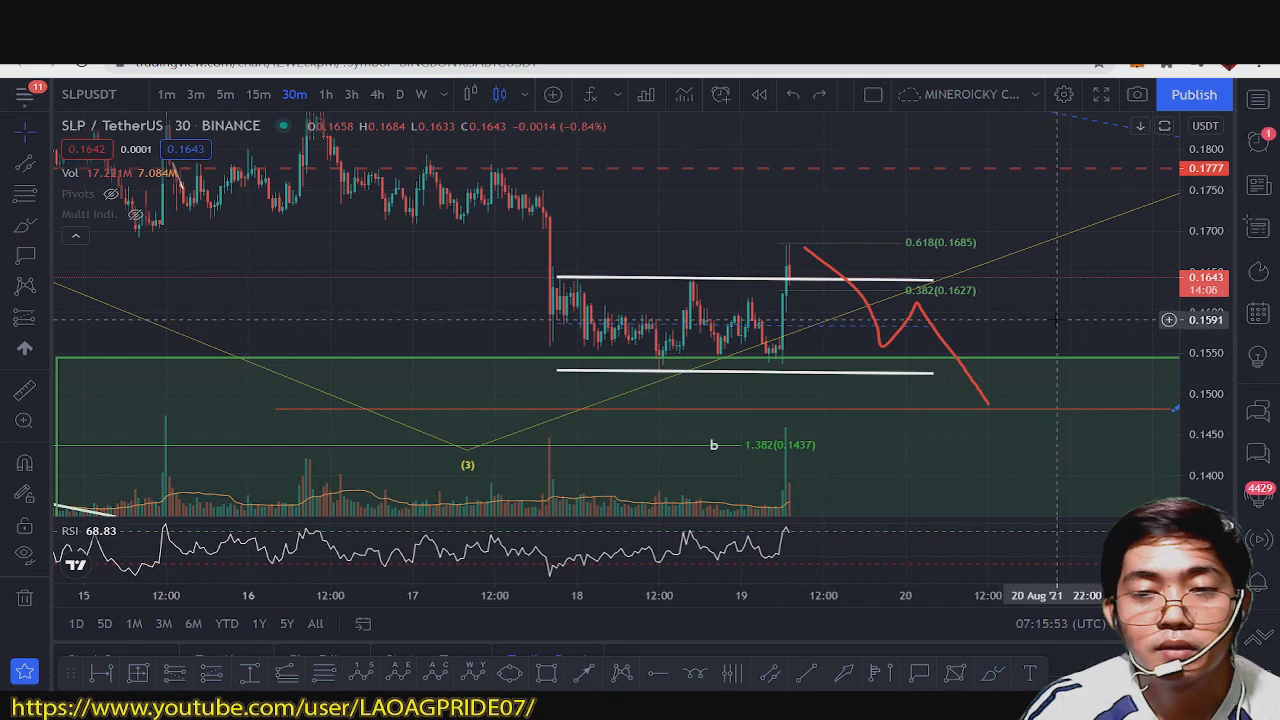
- Convert the USDT price on the blue callout in the green zone to PHP on the CoinGecko Tether page
left_click_drag(1035, 320, 555, 314)
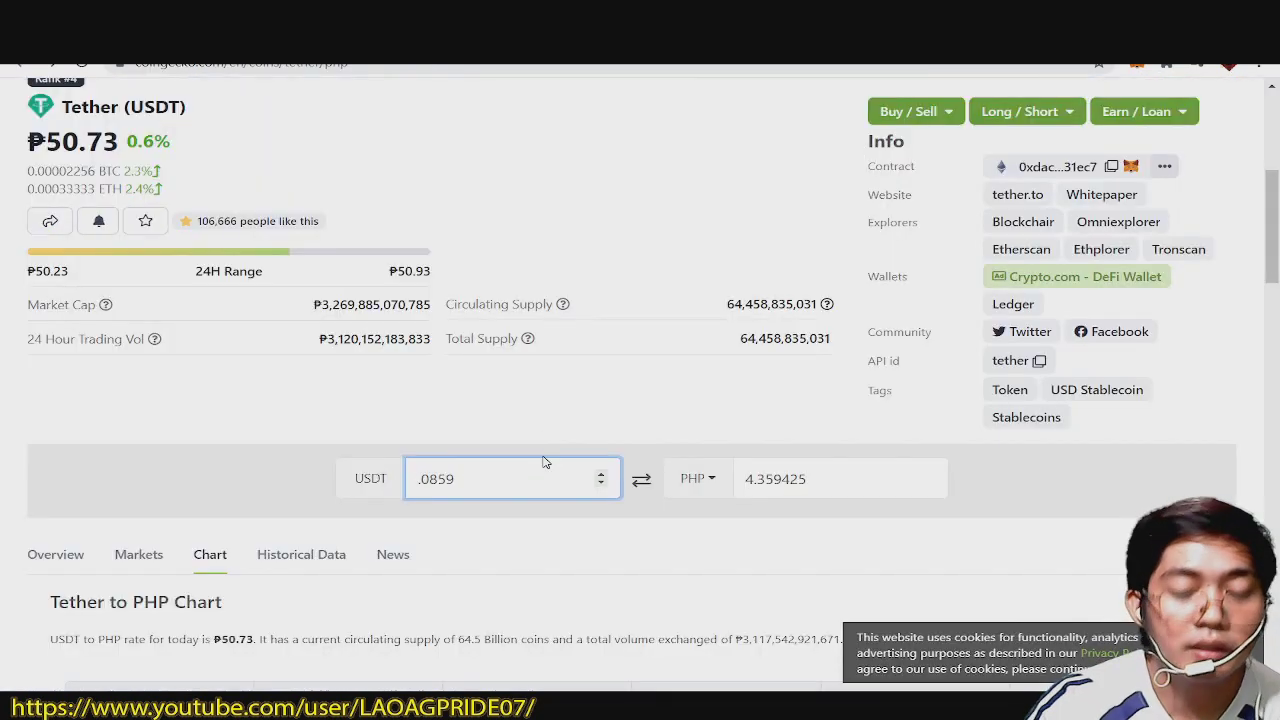
type("80")
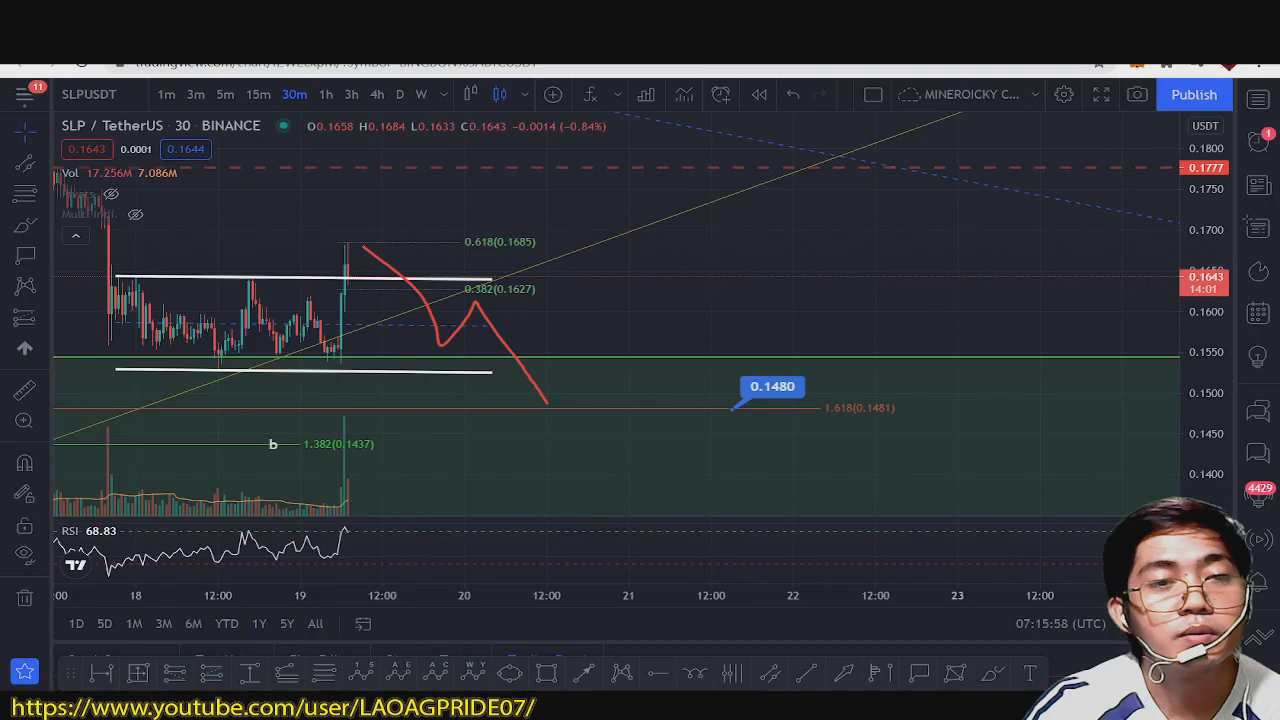
- Review the red freehand path against the 0.1480 callout on the TradingView chart, and delete the path
scroll(829, 403, "down", 1)
left_click_drag(700, 400, 960, 342)
scroll(900, 345, "up", 1)
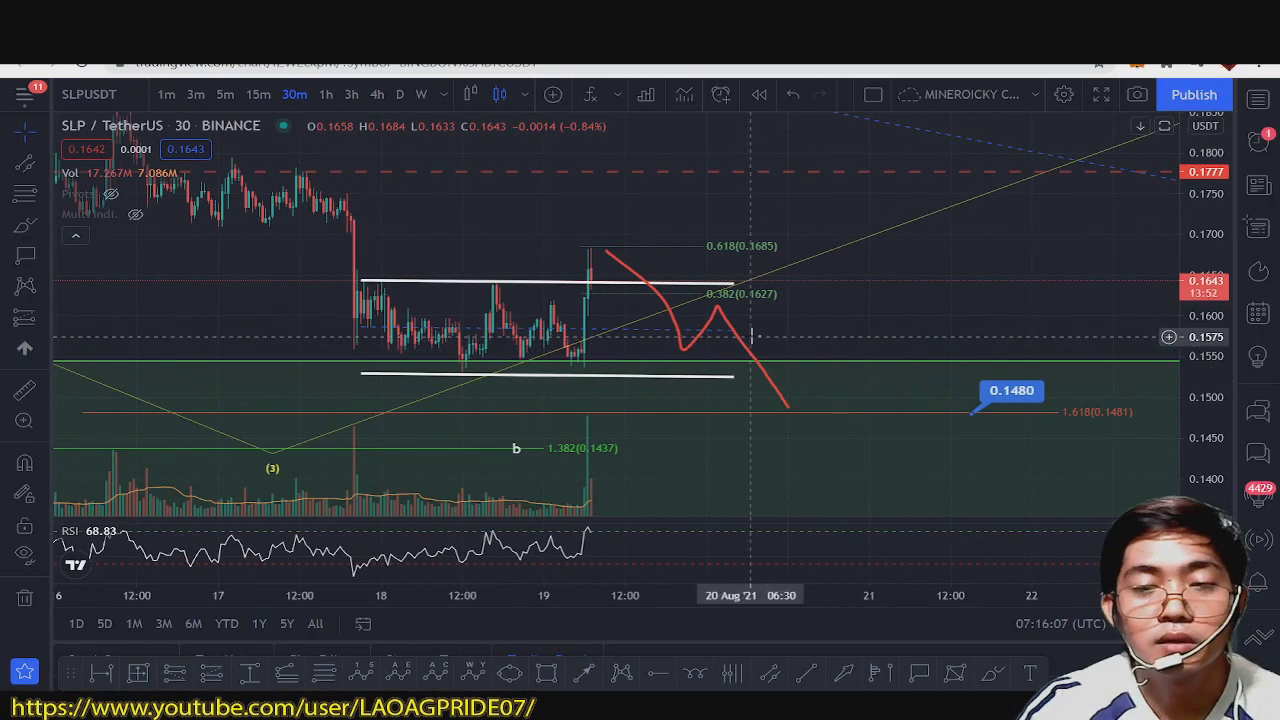
key("Delete")
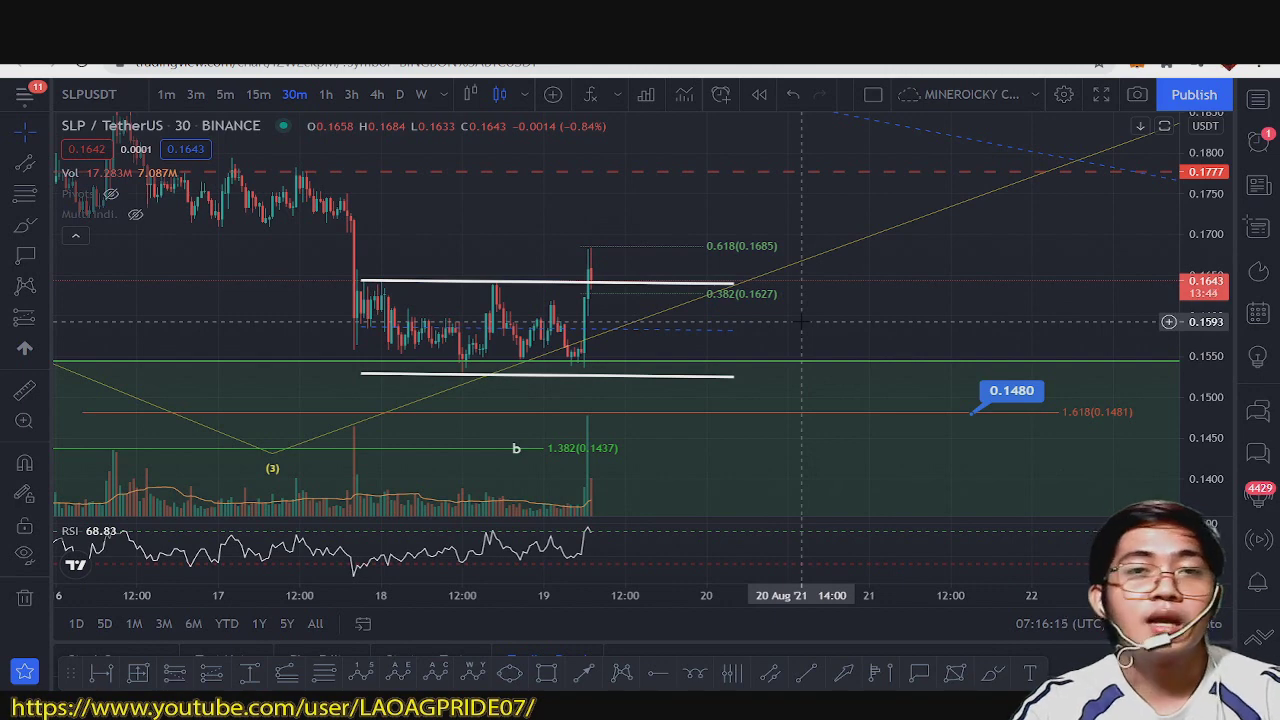
- Examine the price breakout above the upper white line in relation to the preceding drop and the 0.1777 resistance
left_click_drag(801, 321, 963, 321)
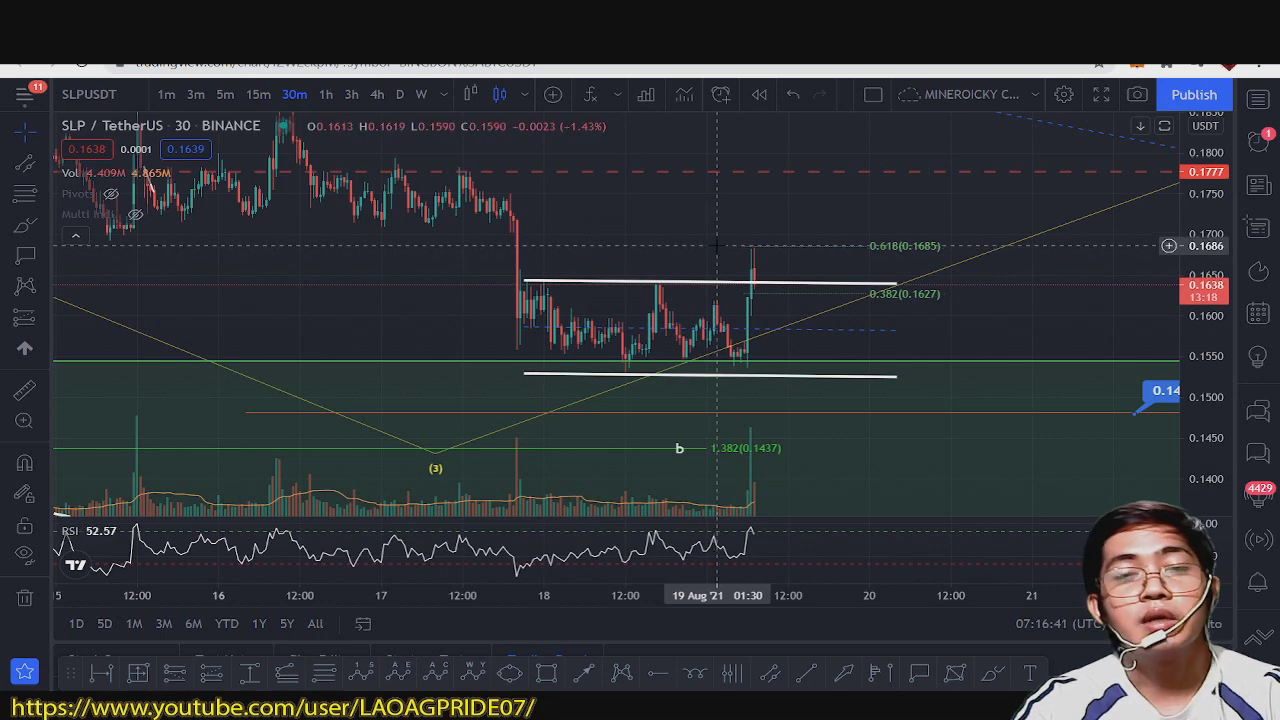
scroll(713, 252, "down", 3)
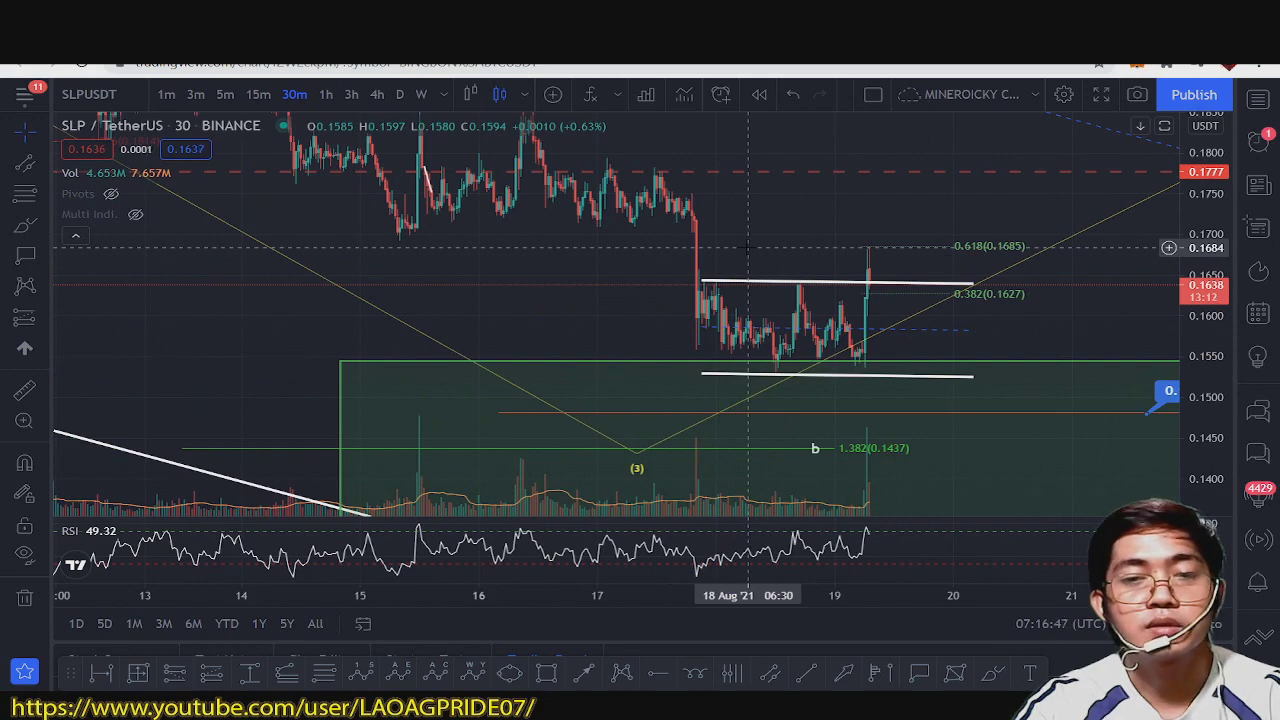
scroll(748, 246, "up", 3)
left_click_drag(713, 246, 782, 230)
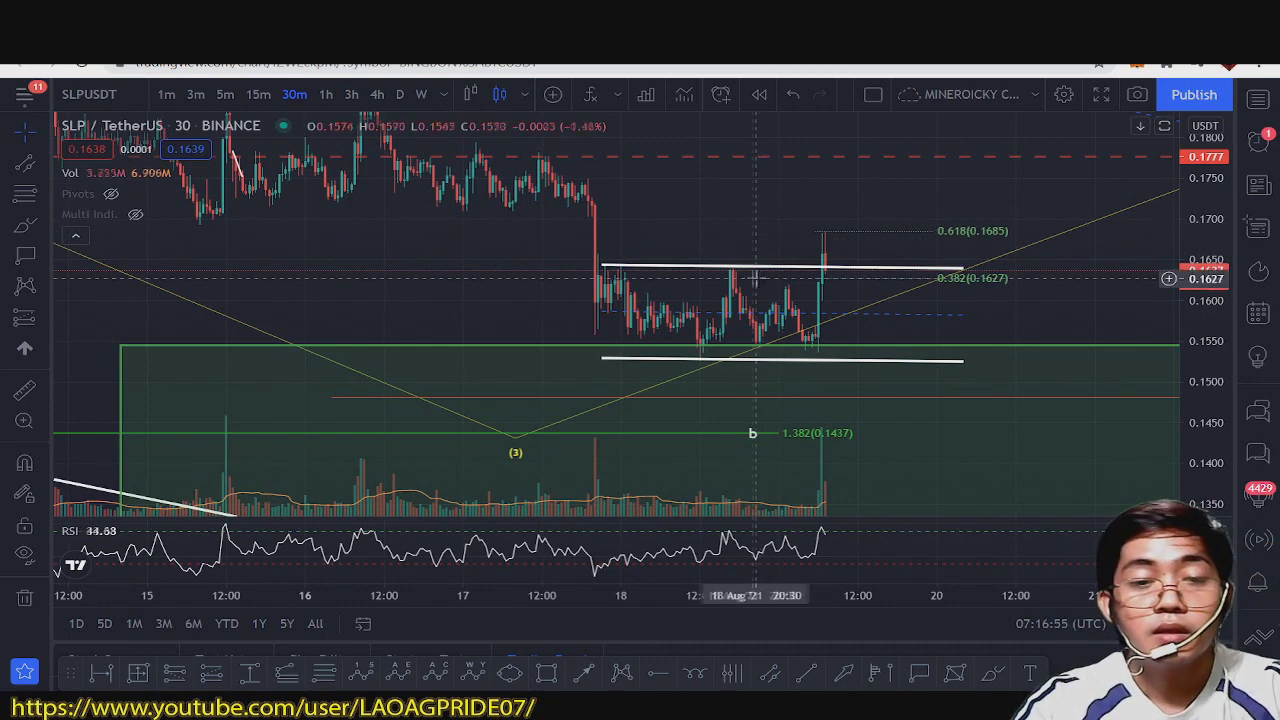
scroll(742, 321, "up", 3)
scroll(742, 321, "down", 3)
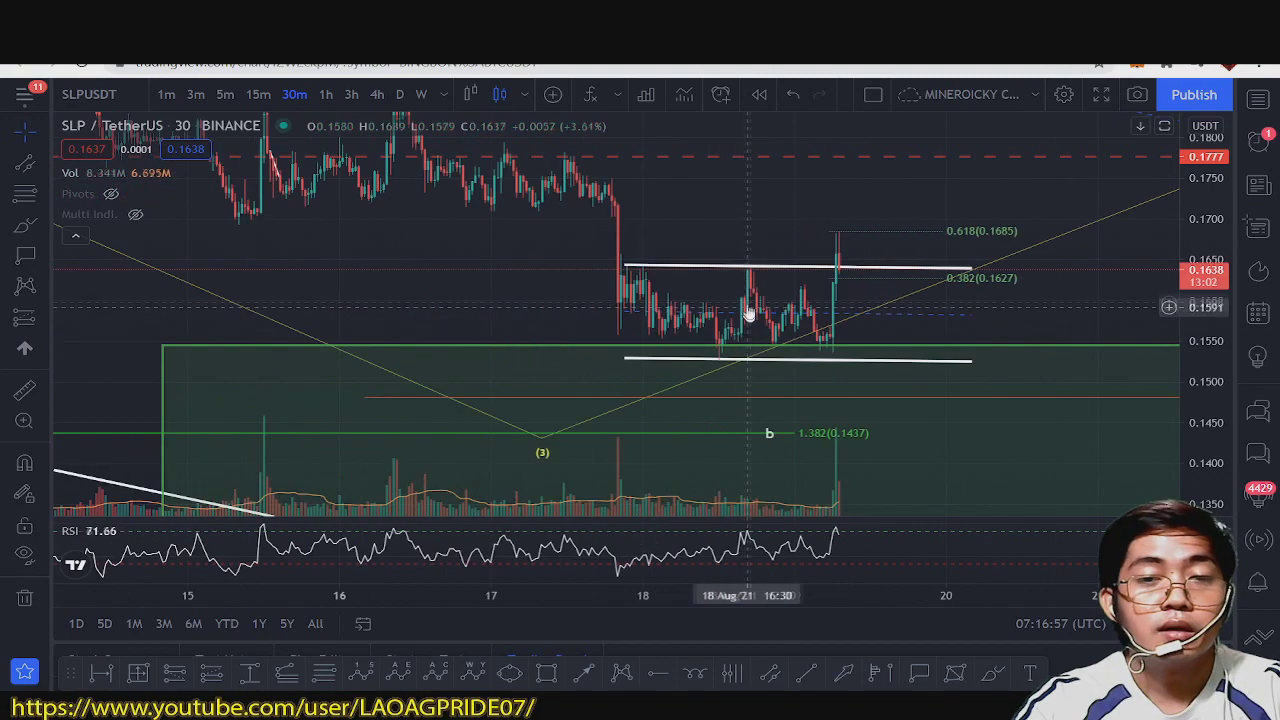
left_click_drag(742, 321, 816, 275)
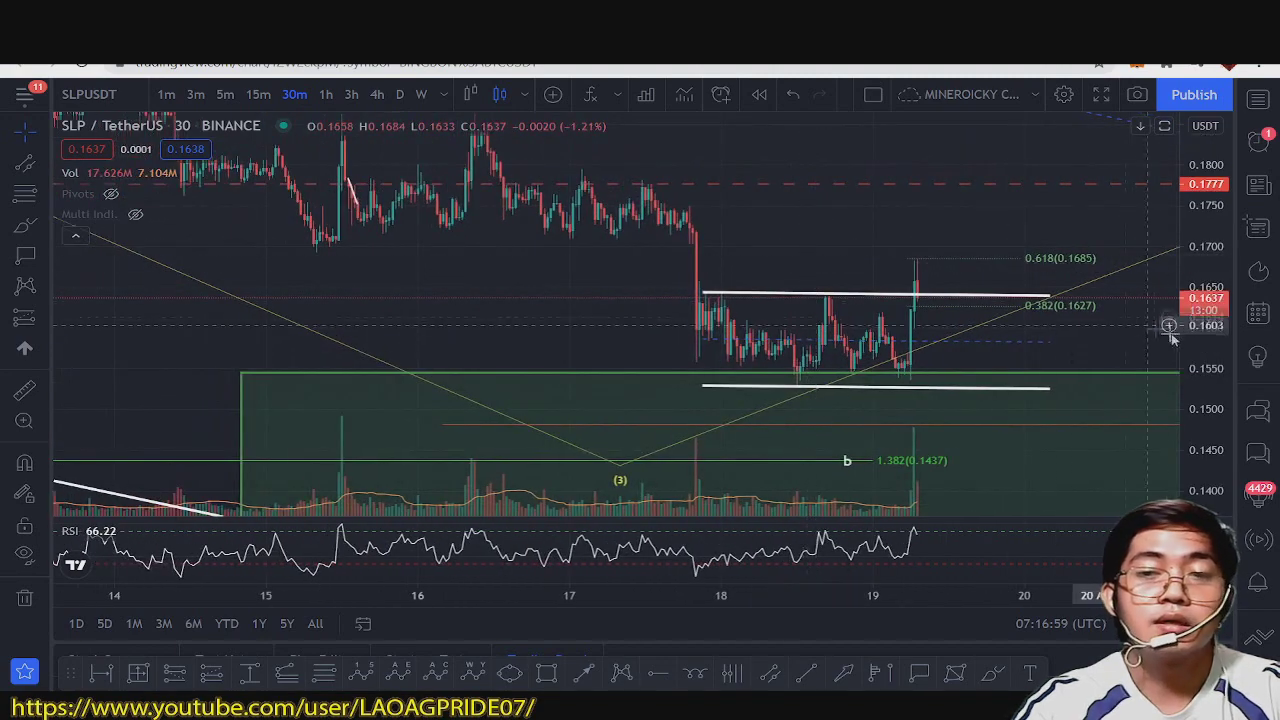
scroll(1000, 280, "up", 3)
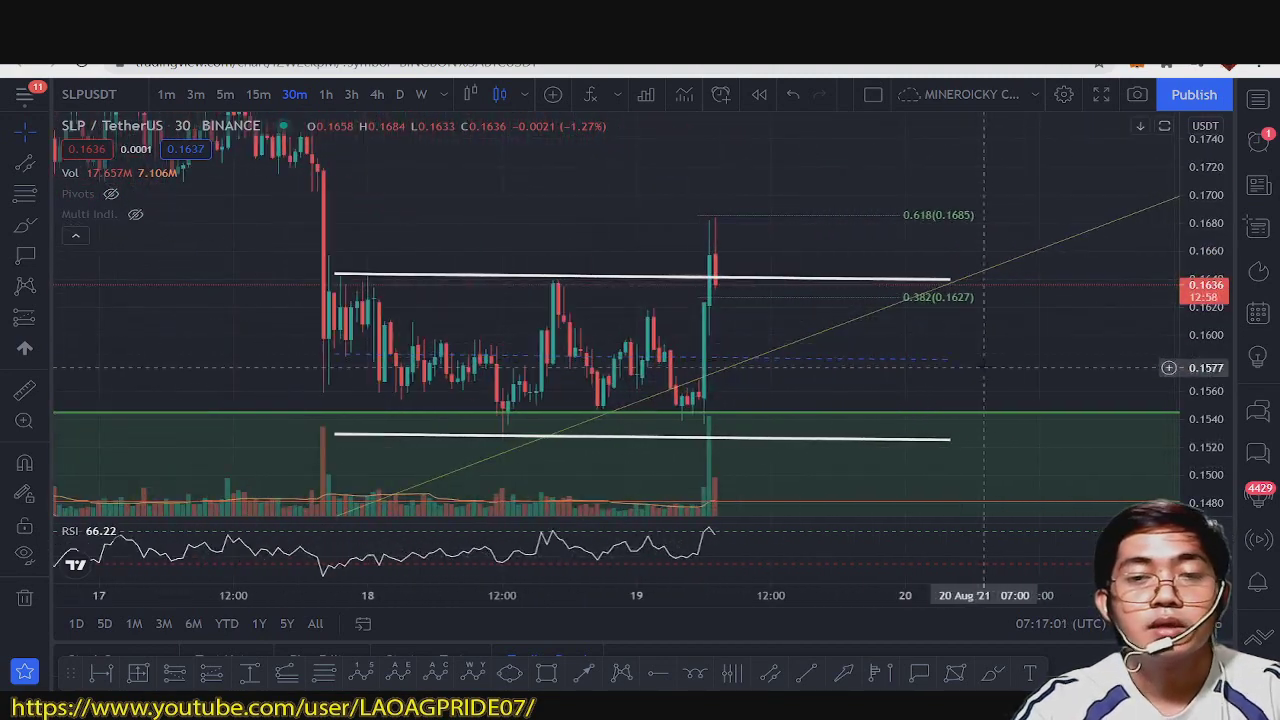